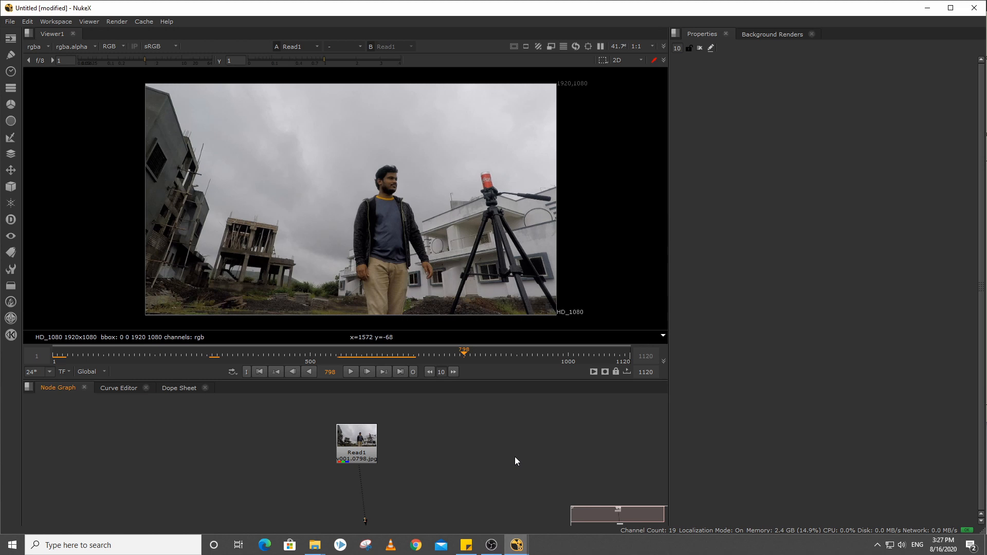
- Set the project's full size format to HD_1080 1920x1080 in the project settings and close them
{"action": "key", "text": "s"}
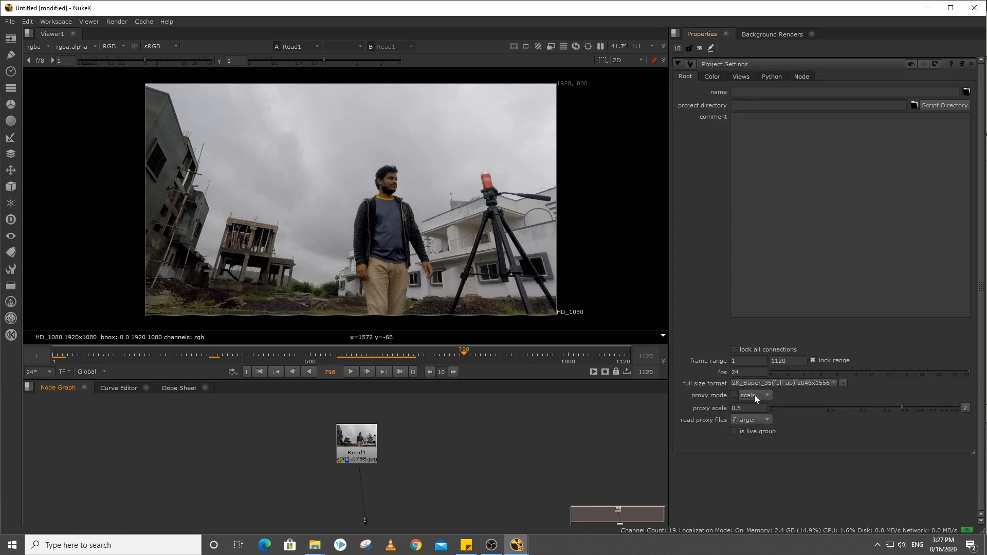
{"action": "middle_click_drag", "start_coordinate": [509, 174], "coordinate": [504, 184]}
{"action": "scroll", "coordinate": [566, 103], "scroll_direction": "up", "scroll_amount": 1}
{"action": "middle_click_drag", "start_coordinate": [548, 80], "coordinate": [543, 106]}
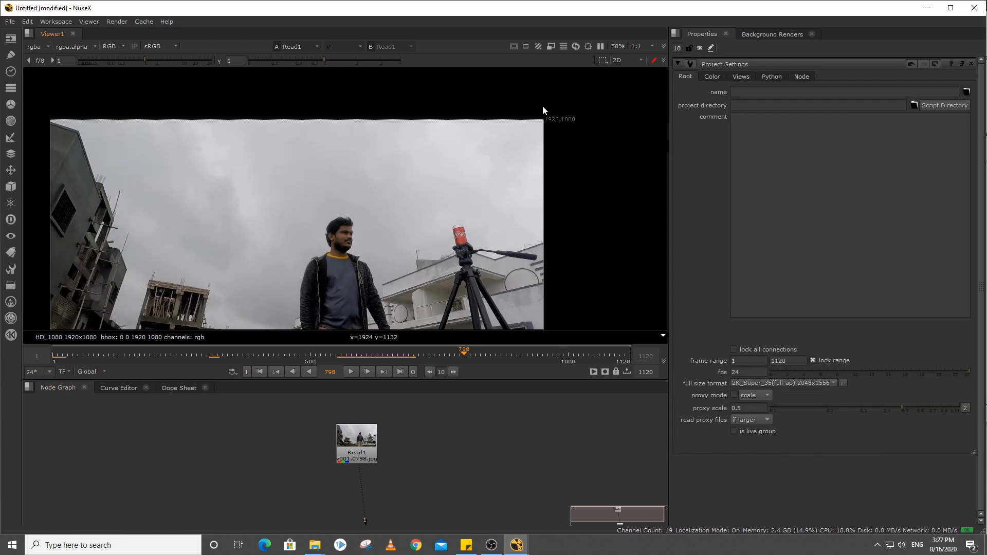
{"action": "left_click", "coordinate": [815, 384]}
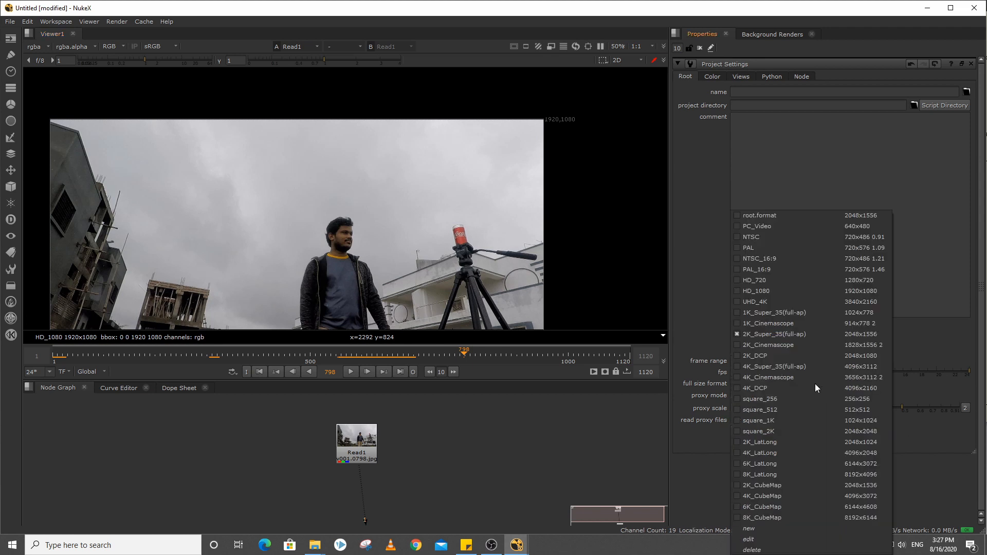
{"action": "left_click", "coordinate": [796, 291]}
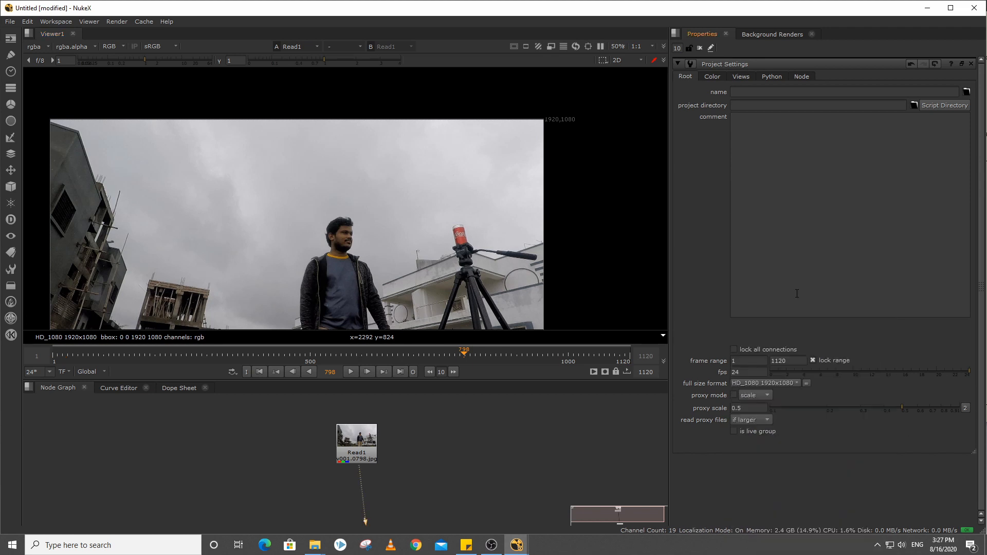
{"action": "left_click", "coordinate": [699, 48]}
{"action": "scroll", "coordinate": [450, 223], "scroll_direction": "down", "scroll_amount": 2}
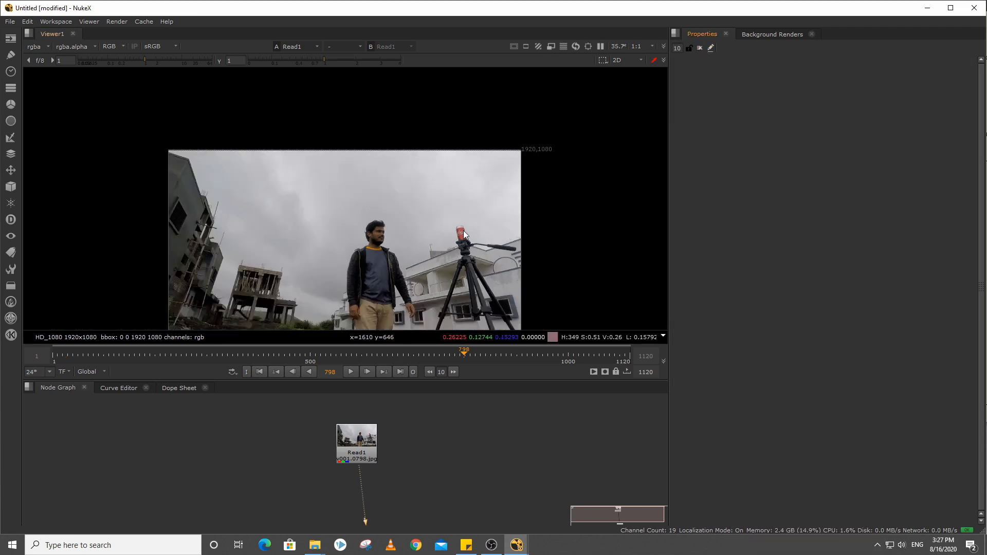
- Play the Read1 footage from its first frame and scrub to frame 405, examining the man's walk towards the camera
{"action": "left_click", "coordinate": [150, 355]}
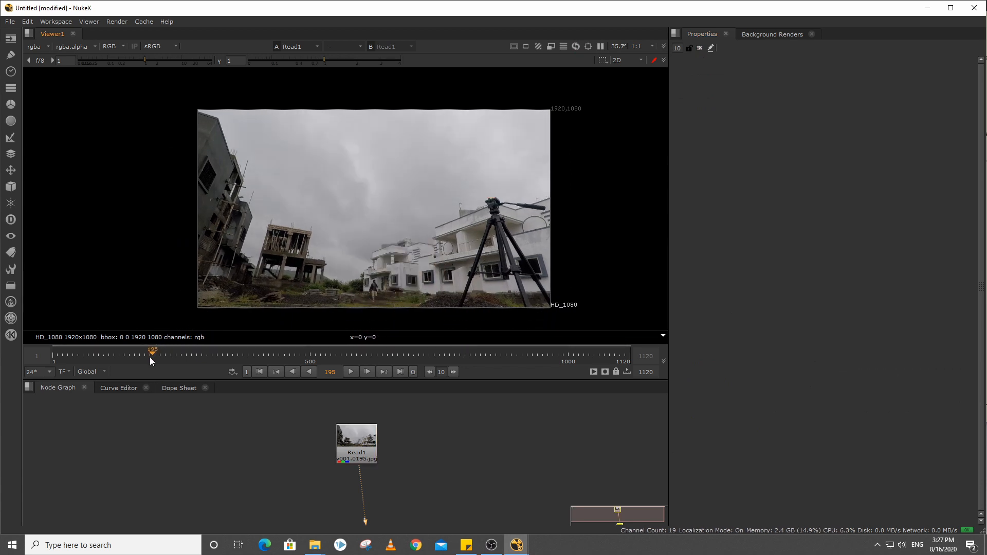
{"action": "left_click", "coordinate": [52, 355]}
{"action": "left_click", "coordinate": [350, 372]}
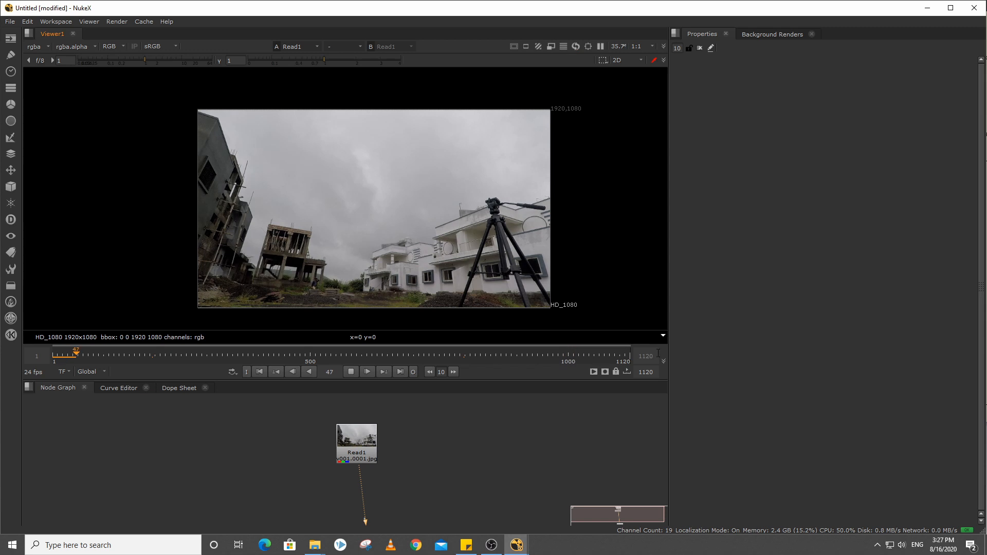
{"action": "scroll", "coordinate": [322, 268], "scroll_direction": "up", "scroll_amount": 2}
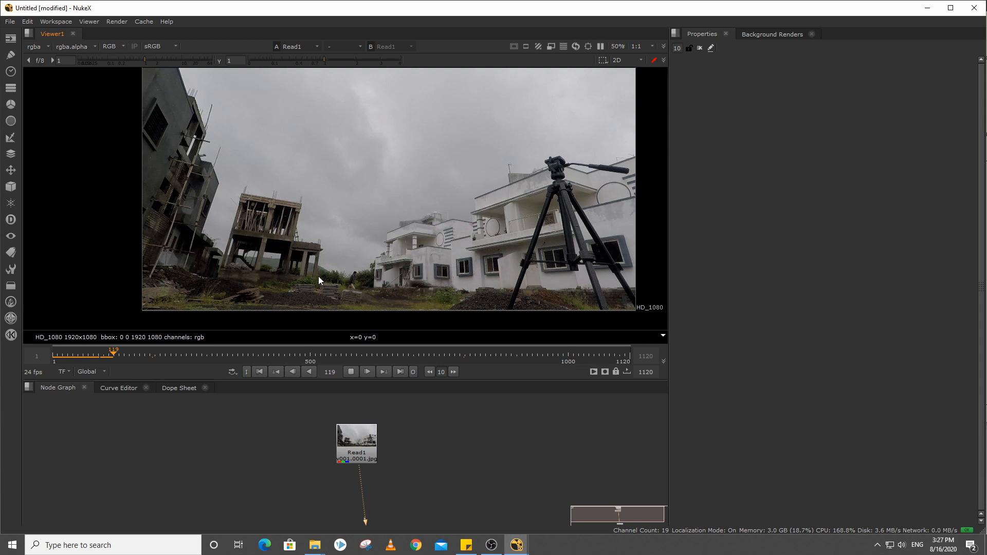
{"action": "scroll", "coordinate": [319, 278], "scroll_direction": "down", "scroll_amount": 1}
{"action": "middle_click_drag", "start_coordinate": [366, 278], "coordinate": [345, 291]}
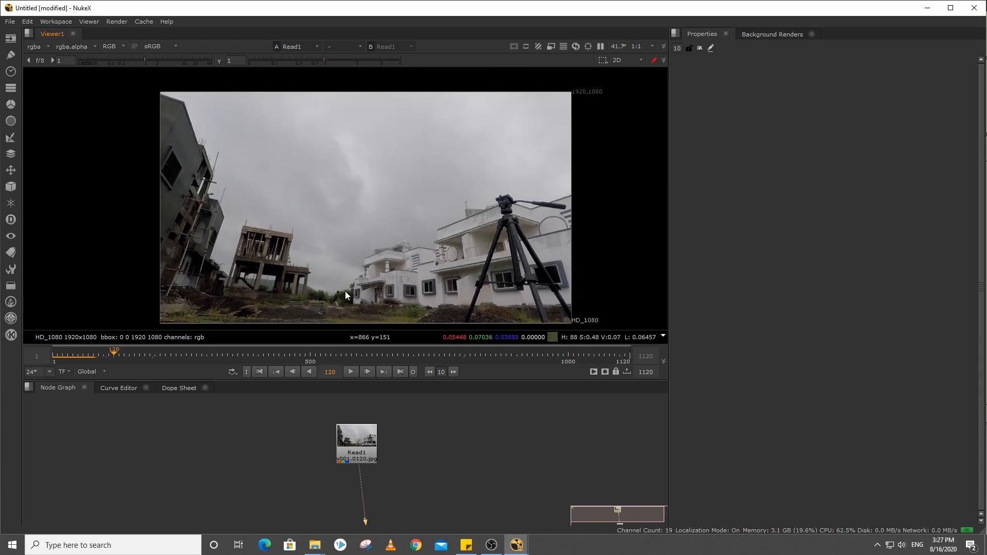
{"action": "scroll", "coordinate": [344, 293], "scroll_direction": "up", "scroll_amount": 1}
{"action": "left_click_drag", "start_coordinate": [123, 360], "coordinate": [190, 363]}
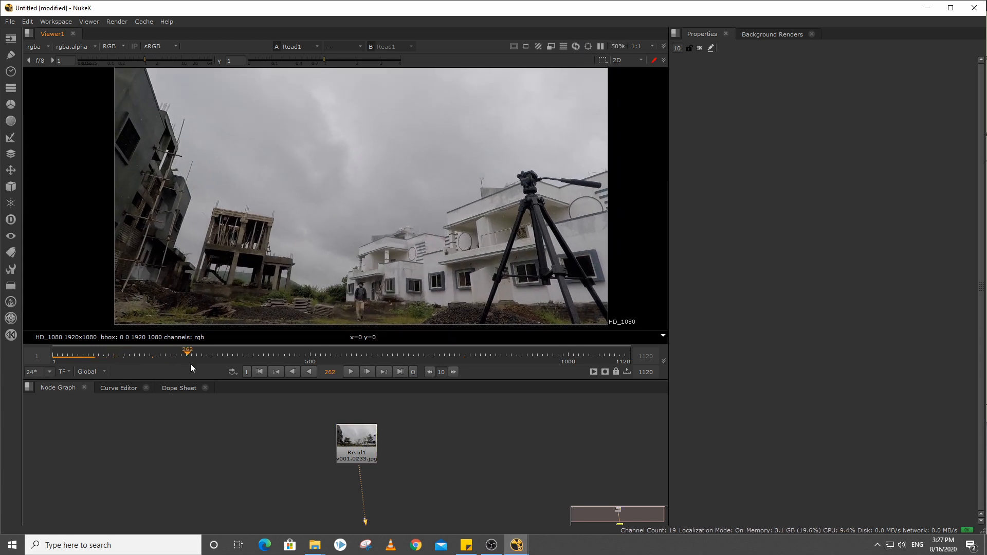
{"action": "left_click", "coordinate": [222, 355]}
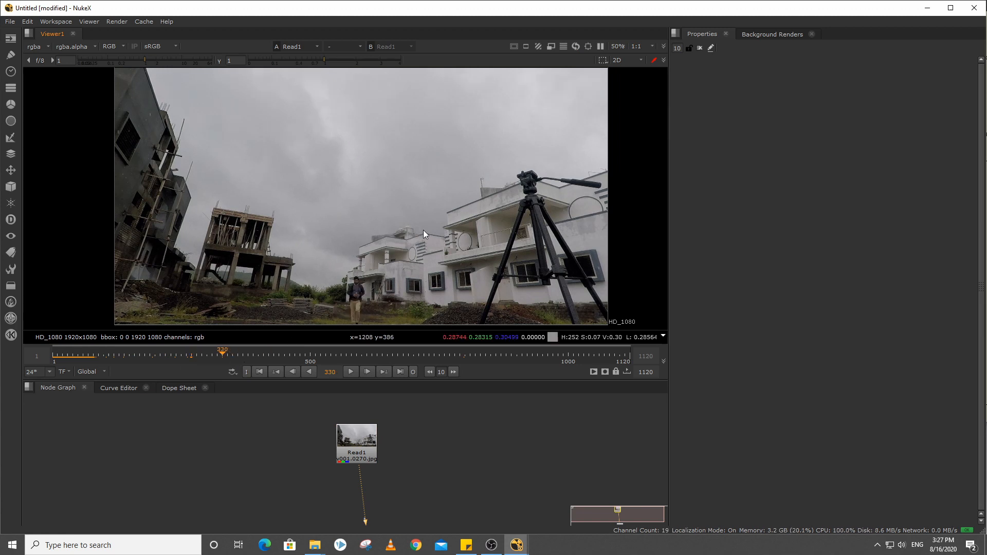
{"action": "left_click", "coordinate": [261, 356]}
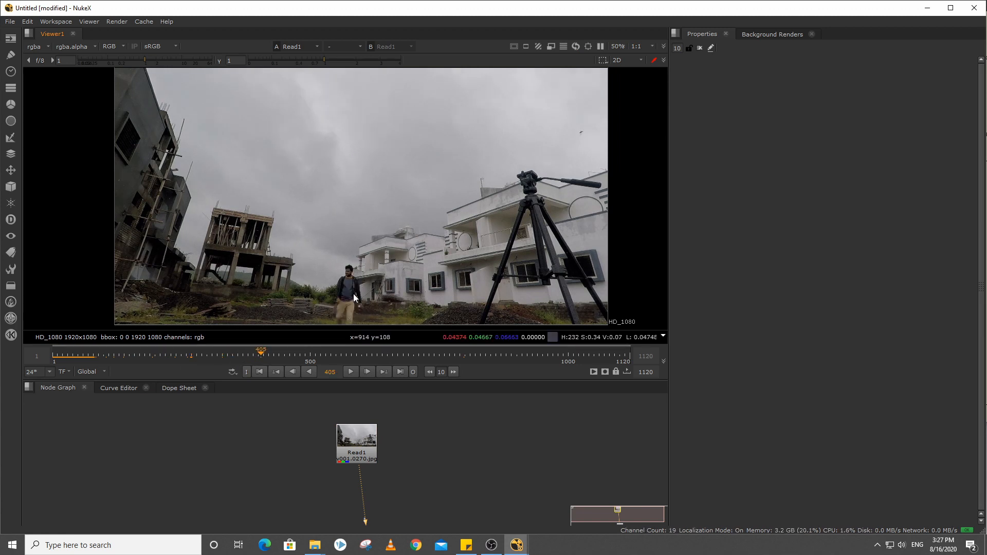
{"action": "middle_click_drag", "start_coordinate": [353, 294], "coordinate": [331, 294]}
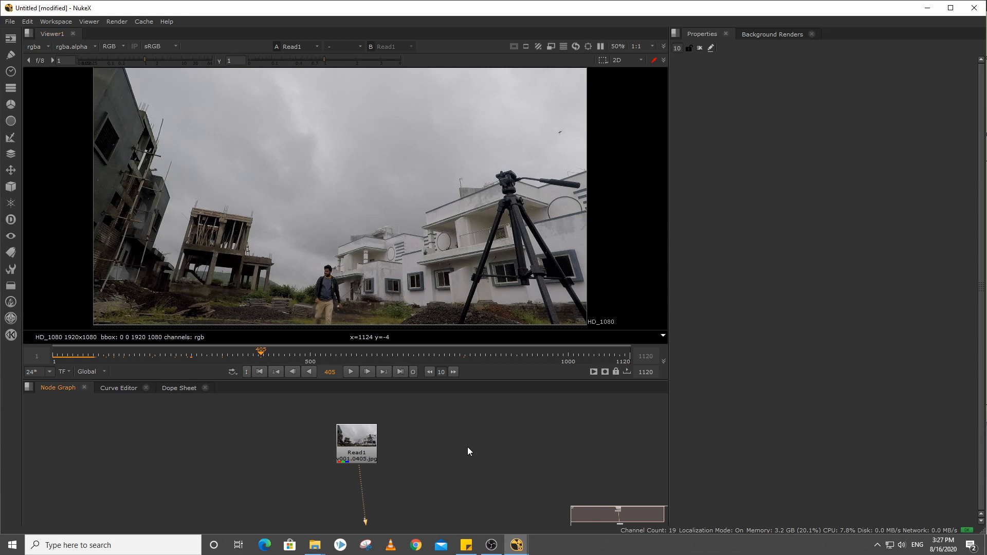
- Set the start of the project's frame range to 400
{"action": "key", "text": "s"}
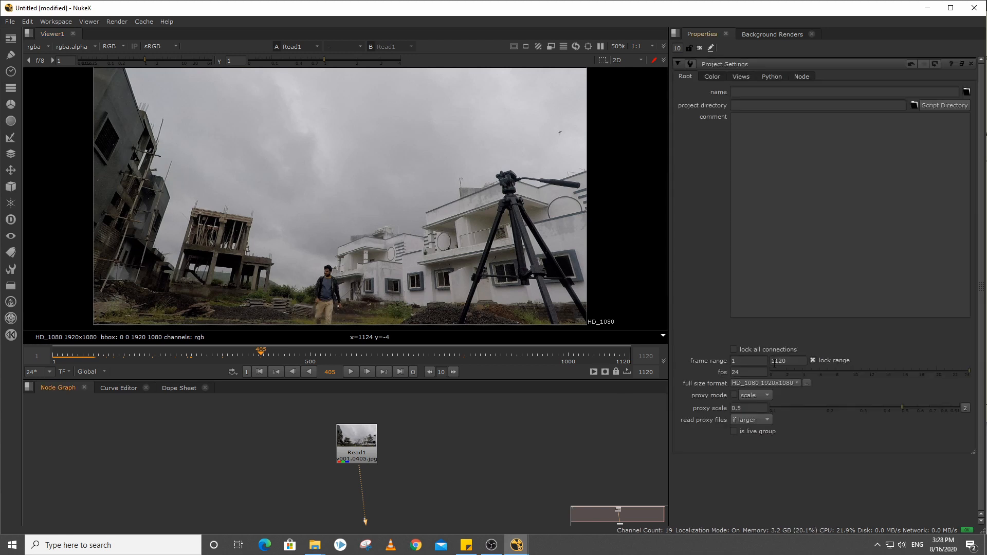
{"action": "double_click", "coordinate": [748, 360]}
{"action": "type", "text": "400"}
{"action": "key", "text": "Return"}
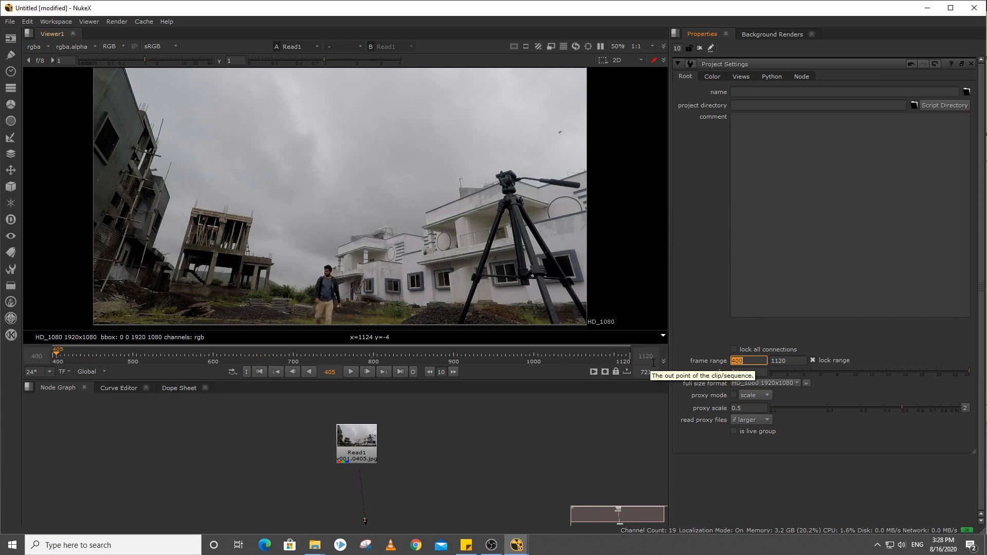
{"action": "left_click", "coordinate": [472, 464]}
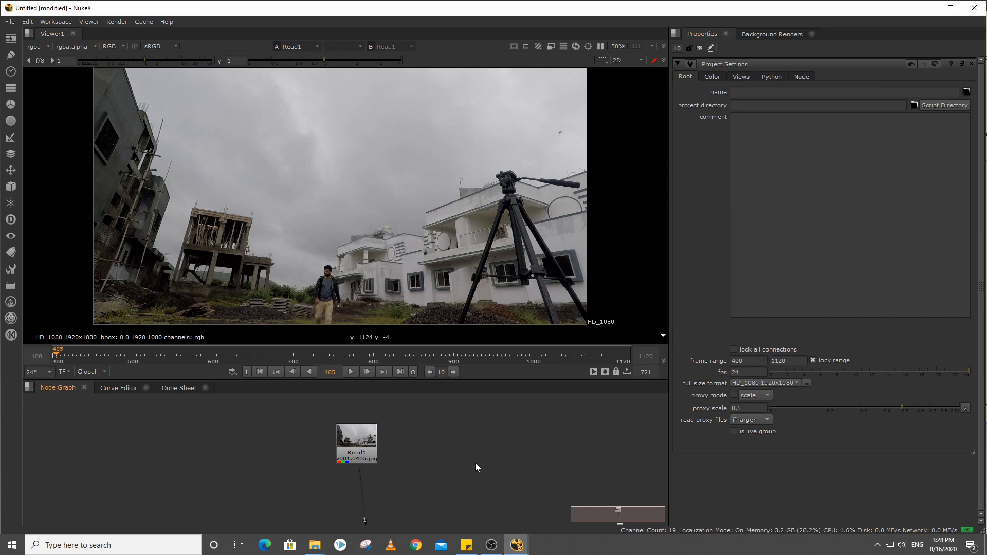
- Switch to the workspace layout with a large viewer and tidy it by repositioning the Read1 node and closing the project settings
{"action": "key", "text": "shift+F1"}
{"action": "scroll", "coordinate": [457, 298], "scroll_direction": "down", "scroll_amount": 1}
{"action": "middle_click_drag", "start_coordinate": [436, 339], "coordinate": [388, 262]}
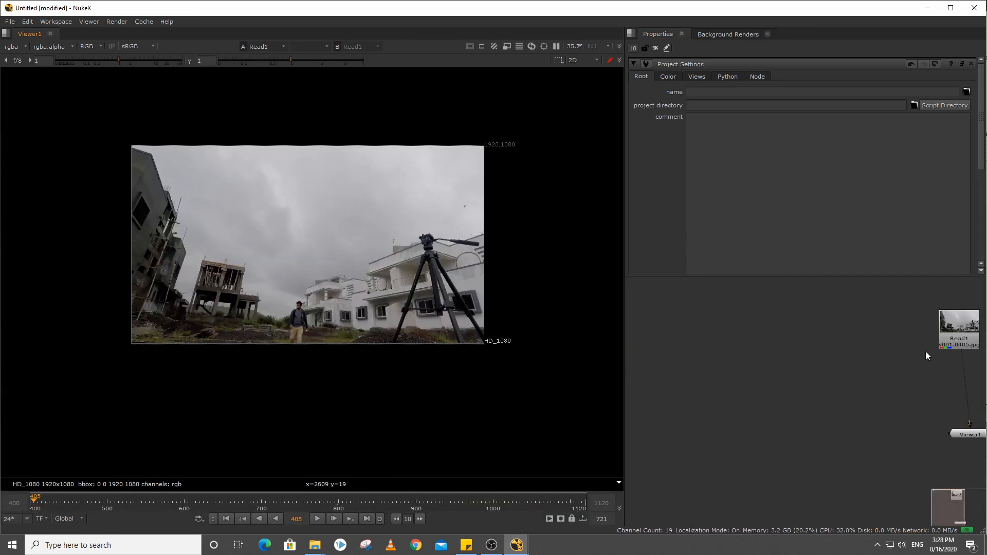
{"action": "middle_click_drag", "start_coordinate": [925, 352], "coordinate": [782, 457]}
{"action": "left_click_drag", "start_coordinate": [819, 441], "coordinate": [841, 405]}
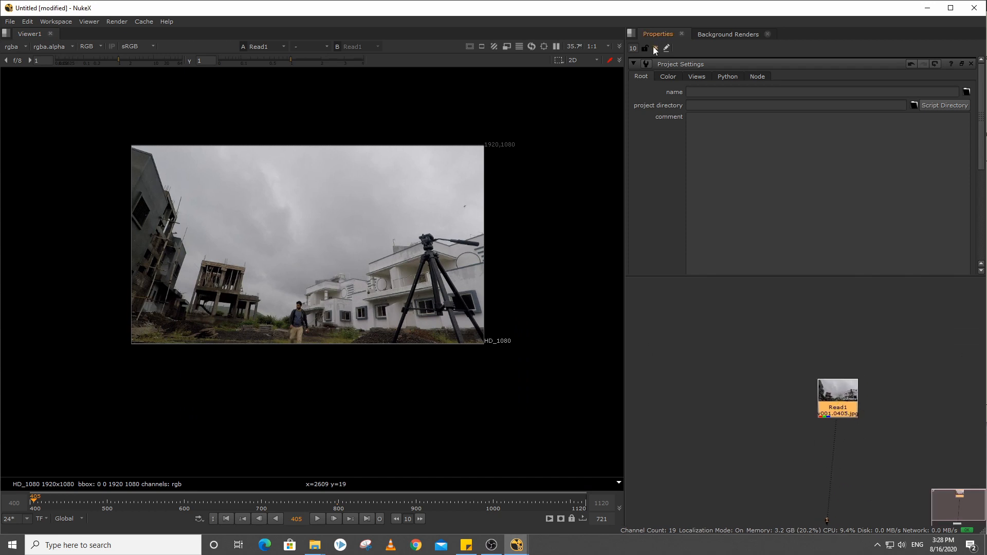
{"action": "left_click", "coordinate": [655, 48]}
{"action": "scroll", "coordinate": [342, 194], "scroll_direction": "up", "scroll_amount": 3}
{"action": "scroll", "coordinate": [393, 216], "scroll_direction": "down", "scroll_amount": 1}
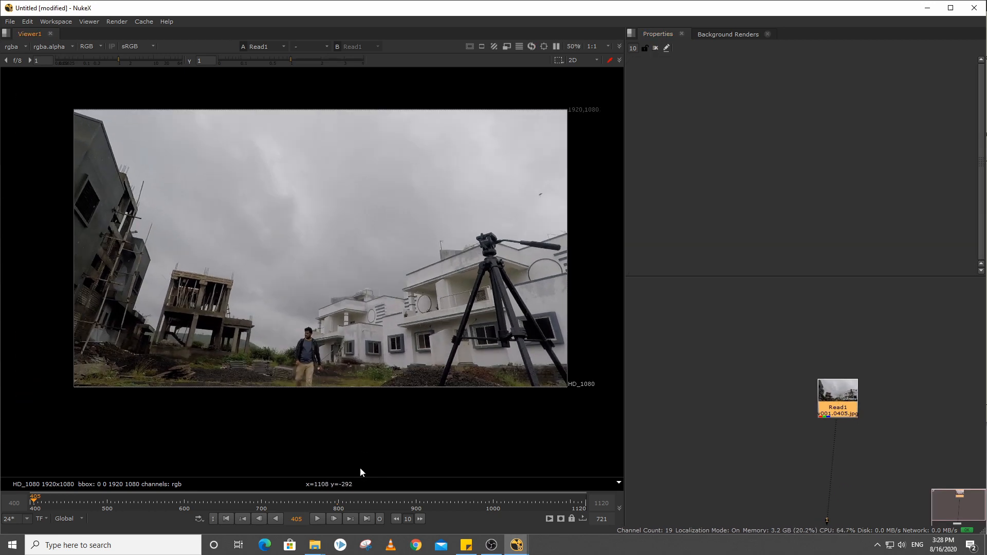
- Examine the man and the can on the tripod in the Read1 footage at frames 837 and 656
{"action": "left_click", "coordinate": [367, 499]}
{"action": "middle_click_drag", "start_coordinate": [467, 336], "coordinate": [437, 337]}
{"action": "left_click", "coordinate": [227, 504]}
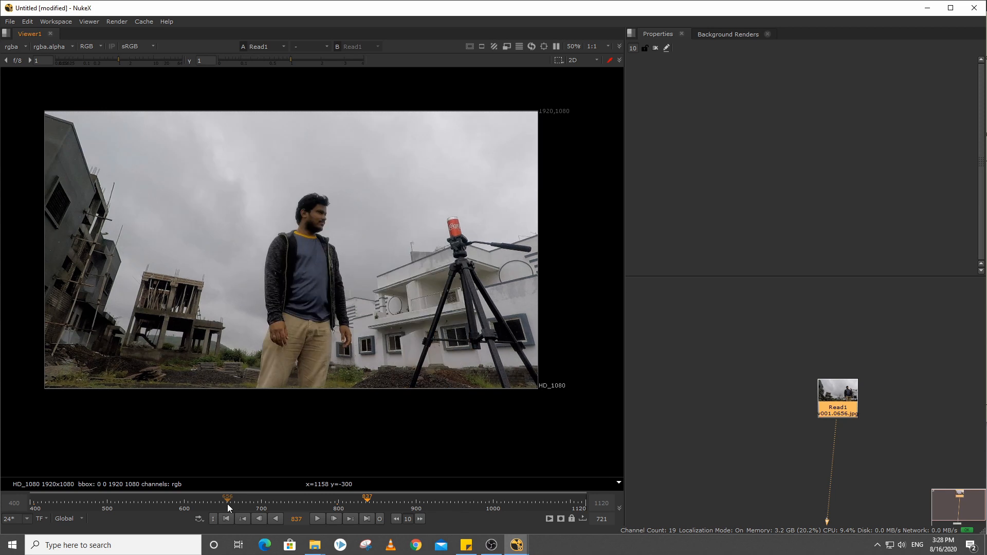
{"action": "scroll", "coordinate": [452, 272], "scroll_direction": "up", "scroll_amount": 3}
{"action": "middle_click_drag", "start_coordinate": [472, 286], "coordinate": [415, 229]}
{"action": "scroll", "coordinate": [423, 221], "scroll_direction": "down", "scroll_amount": 2}
{"action": "left_click_drag", "start_coordinate": [539, 199], "coordinate": [349, 353]}
{"action": "middle_click_drag", "start_coordinate": [382, 356], "coordinate": [442, 398]}
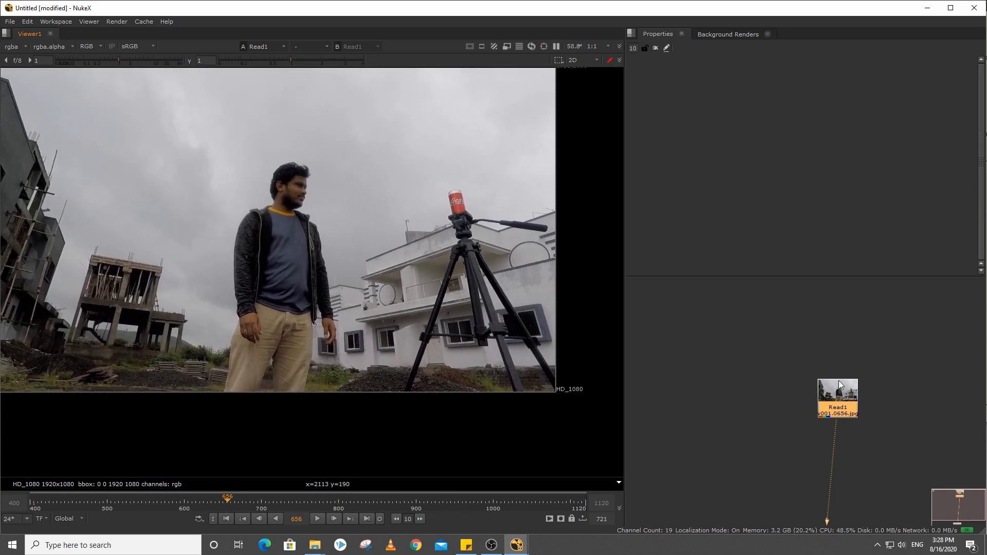
{"action": "left_click_drag", "start_coordinate": [839, 381], "coordinate": [822, 380]}
{"action": "middle_click_drag", "start_coordinate": [366, 205], "coordinate": [355, 220]}
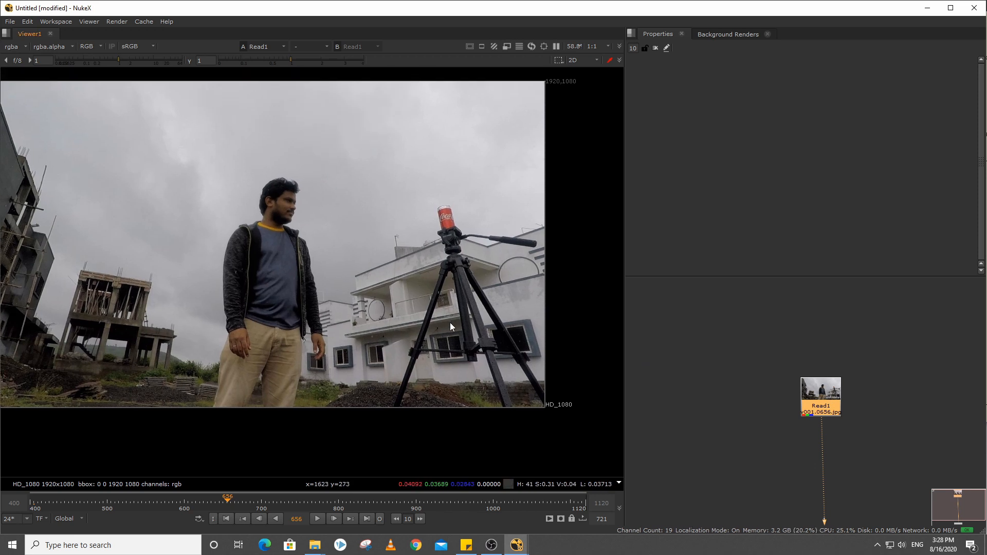
- Switch to File Explorer, open the 002 folder inside footage and copy its path
{"action": "mouse_move", "coordinate": [314, 544]}
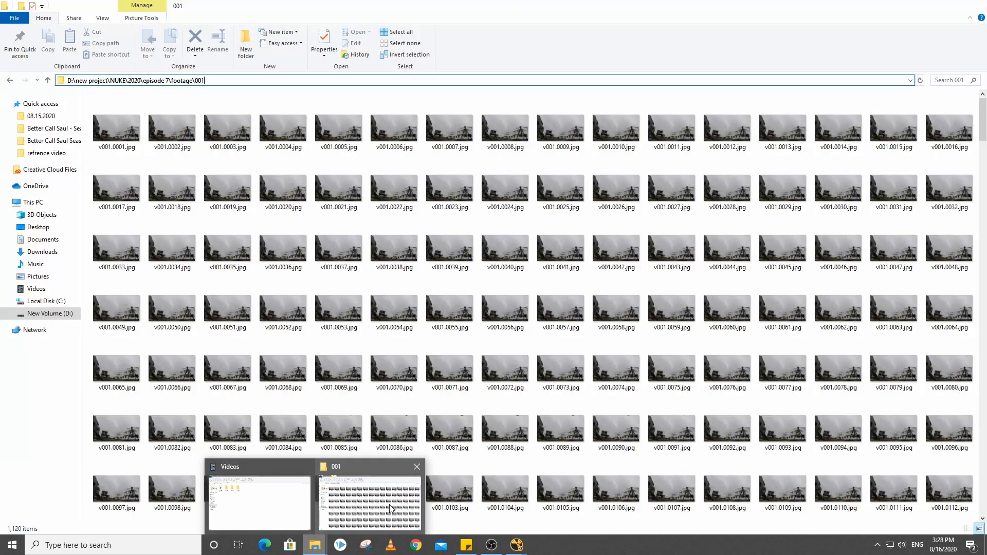
{"action": "left_click", "coordinate": [390, 505]}
{"action": "key", "text": "BackSpace"}
{"action": "double_click", "coordinate": [178, 129]}
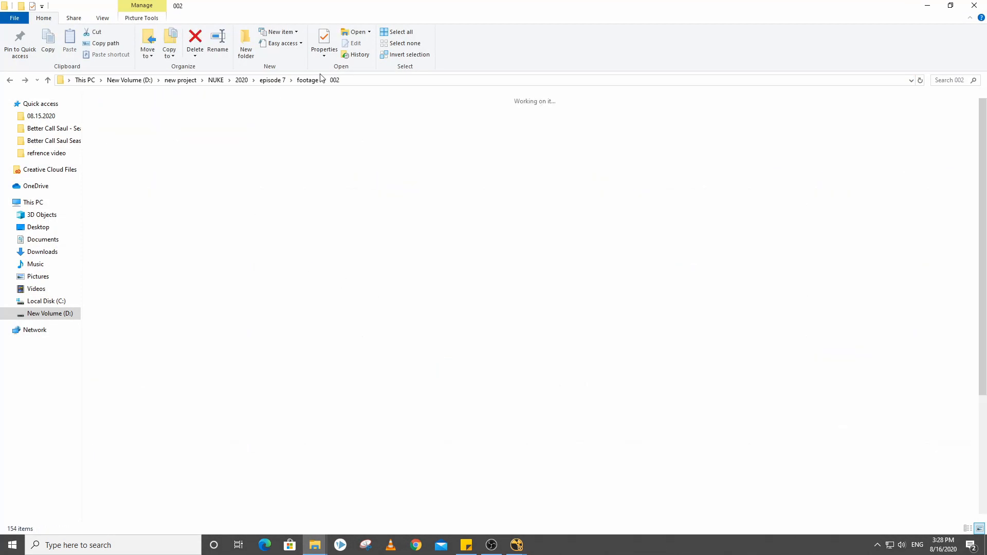
{"action": "left_click", "coordinate": [376, 82]}
{"action": "left_click", "coordinate": [928, 5]}
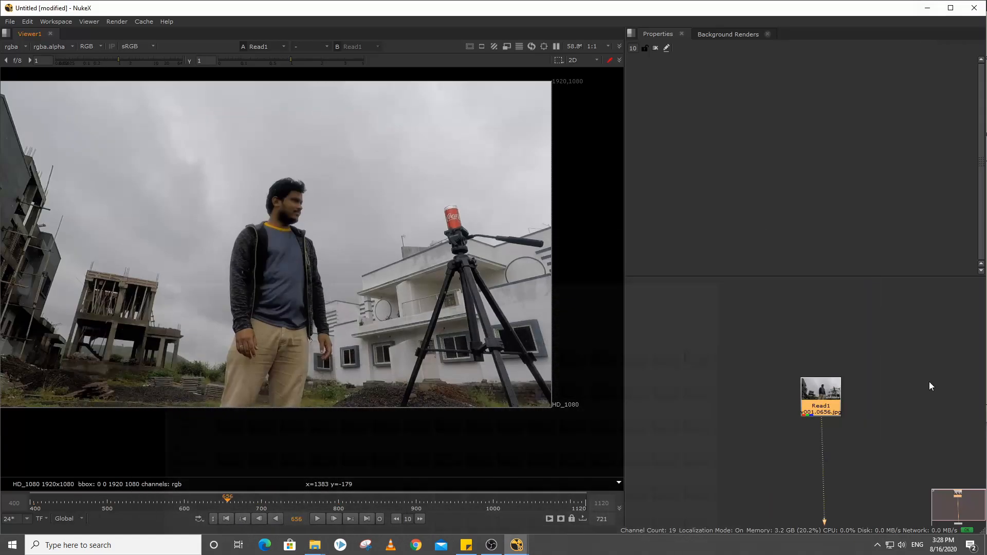
- Import the image sequence from footage folder 002 as a Read node beside Read1 and show it in the viewer
{"action": "middle_click_drag", "start_coordinate": [930, 386], "coordinate": [829, 388]}
{"action": "key", "text": "ctrl+v"}
{"action": "scroll", "coordinate": [834, 380], "scroll_direction": "up", "scroll_amount": 3}
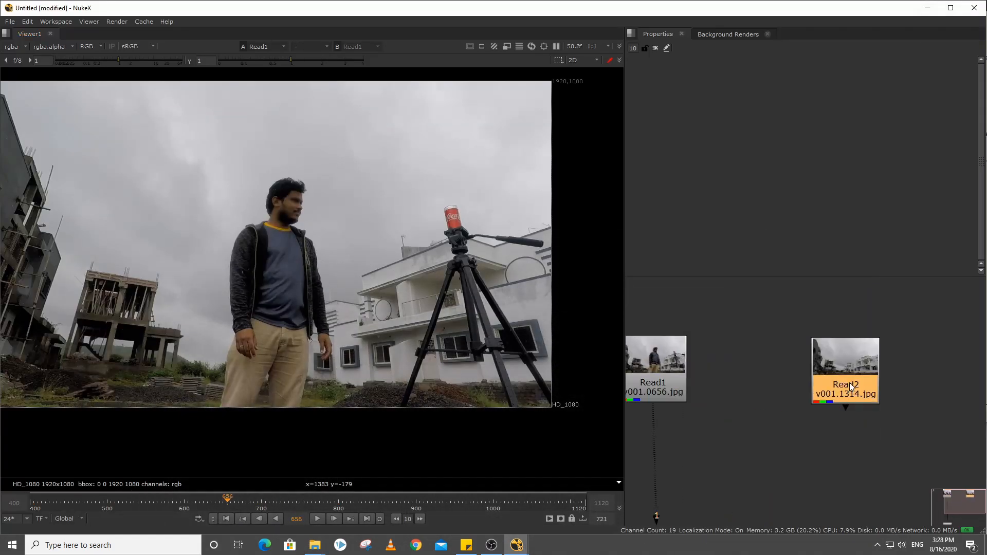
{"action": "key", "text": "2"}
{"action": "scroll", "coordinate": [414, 263], "scroll_direction": "down", "scroll_amount": 1}
{"action": "middle_click_drag", "start_coordinate": [413, 263], "coordinate": [412, 306]}
- Open the Read2 properties and set its frame mode to start at 400
{"action": "double_click", "coordinate": [844, 366]}
{"action": "scroll", "coordinate": [878, 419], "scroll_direction": "down", "scroll_amount": 2}
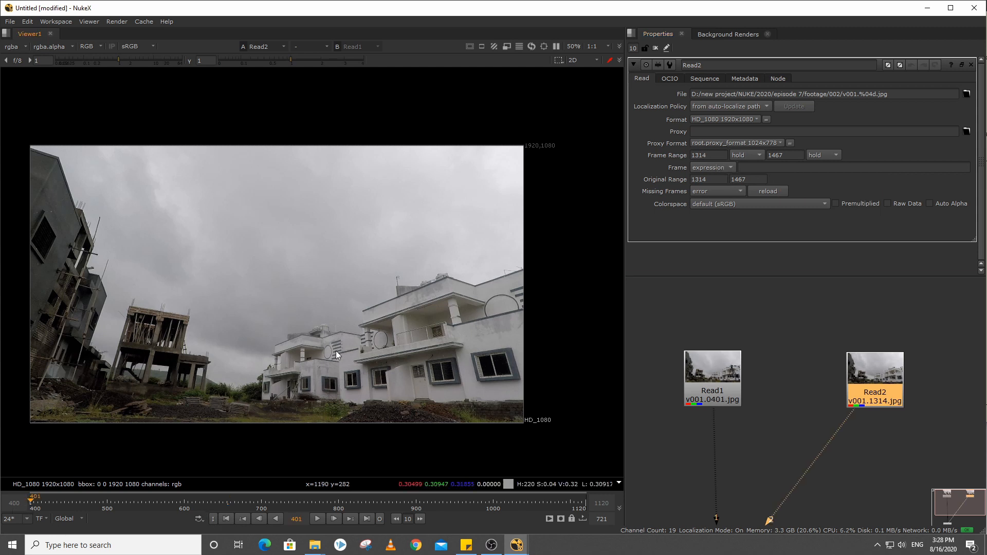
{"action": "middle_click_drag", "start_coordinate": [334, 350], "coordinate": [380, 345]}
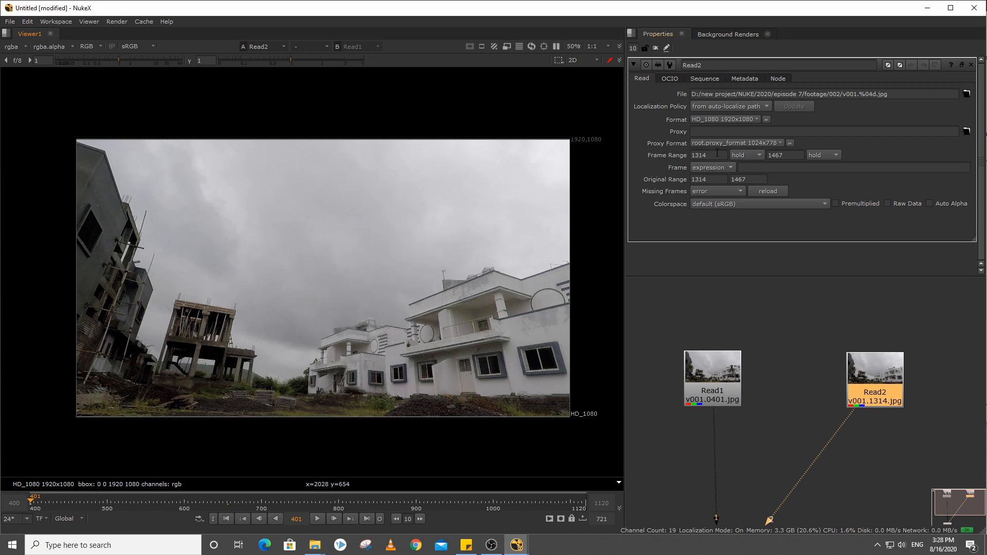
{"action": "left_click", "coordinate": [720, 176]}
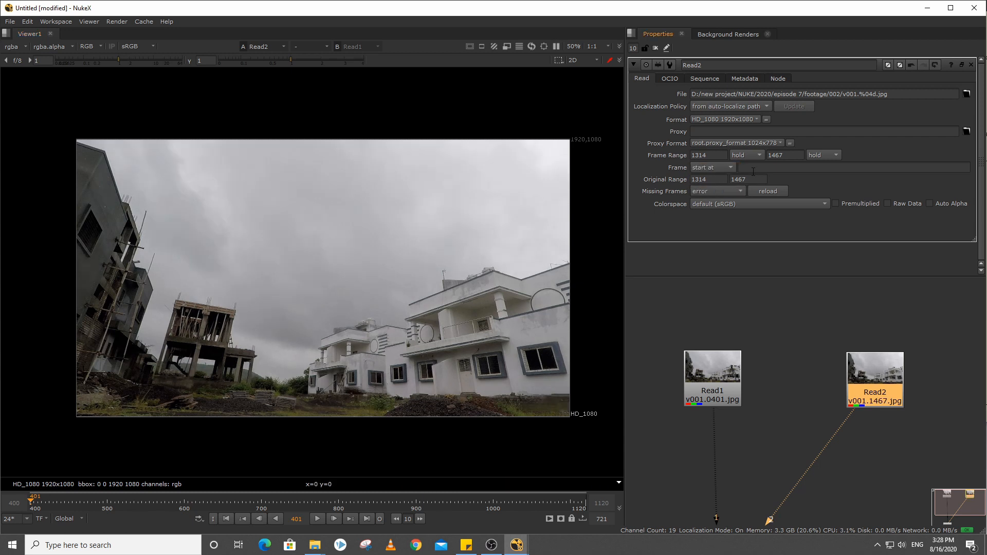
{"action": "left_click", "coordinate": [753, 171]}
{"action": "type", "text": "400"}
{"action": "key", "text": "Return"}
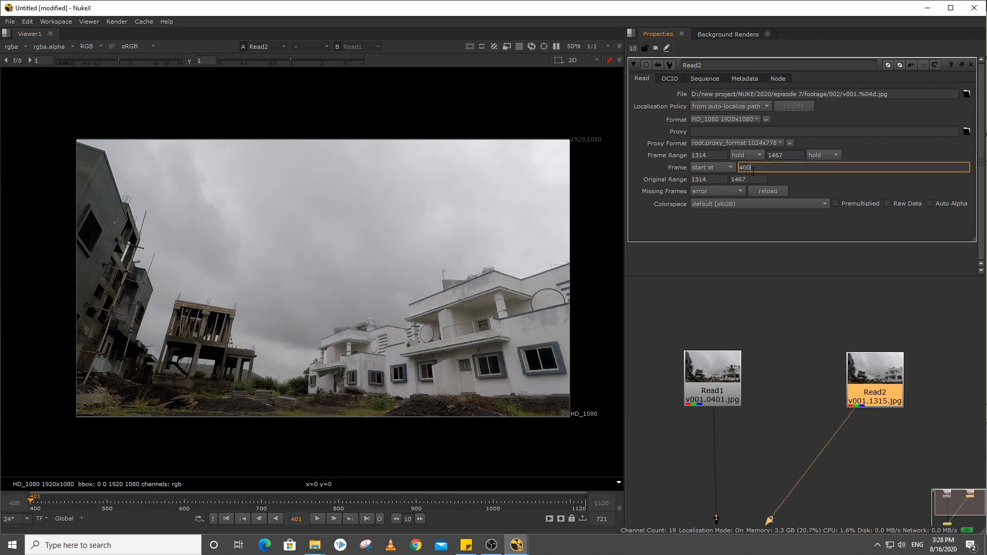
- Play the Read2 footage from frame 429, inspect the white house up close, and scrub back to frame 560
{"action": "left_click", "coordinate": [53, 501]}
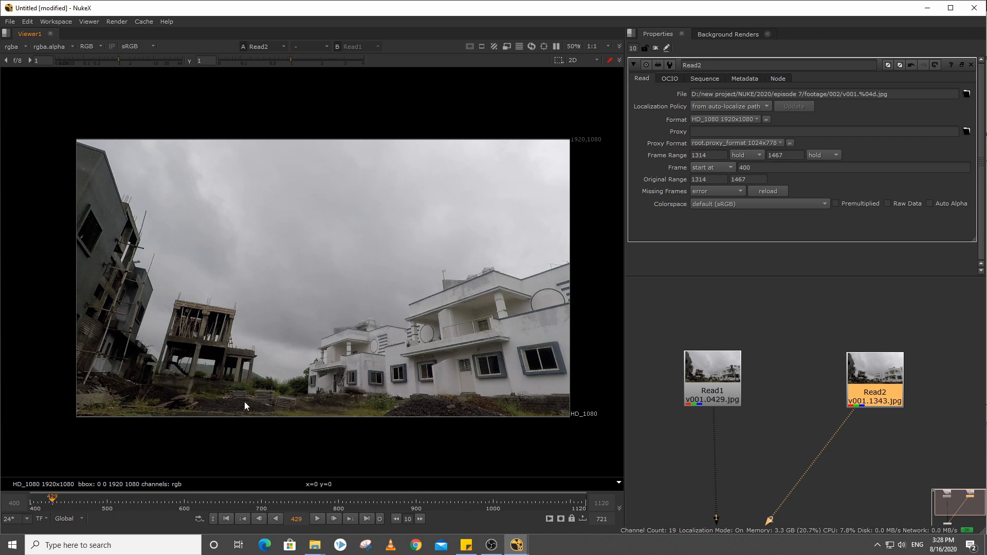
{"action": "left_click", "coordinate": [317, 519]}
{"action": "scroll", "coordinate": [452, 372], "scroll_direction": "up", "scroll_amount": 4}
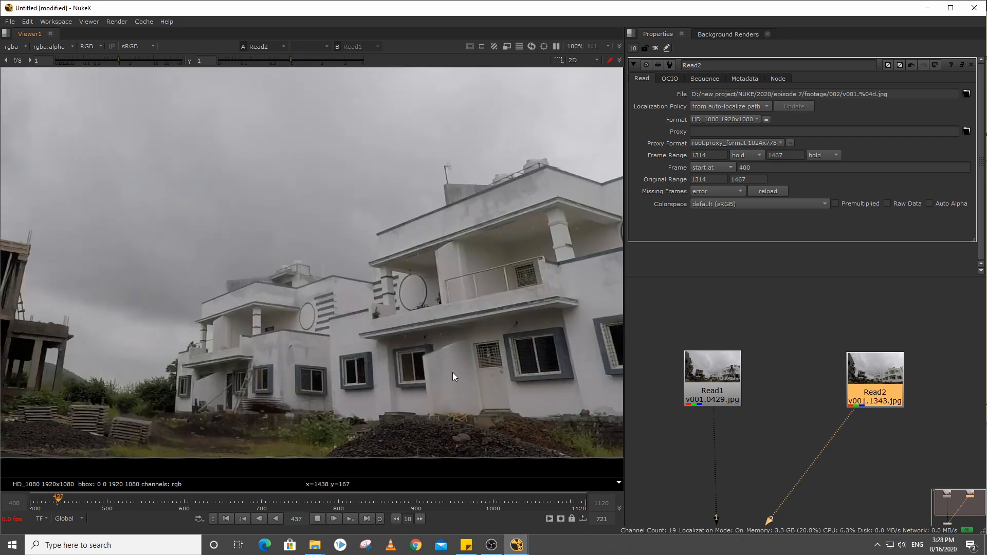
{"action": "left_click_drag", "start_coordinate": [578, 164], "coordinate": [184, 440]}
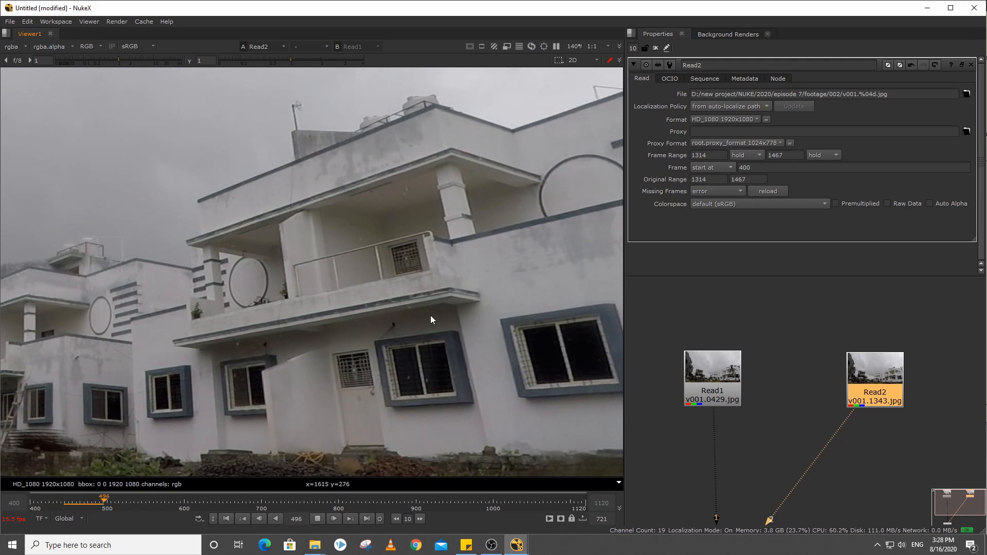
{"action": "scroll", "coordinate": [431, 316], "scroll_direction": "down", "scroll_amount": 2}
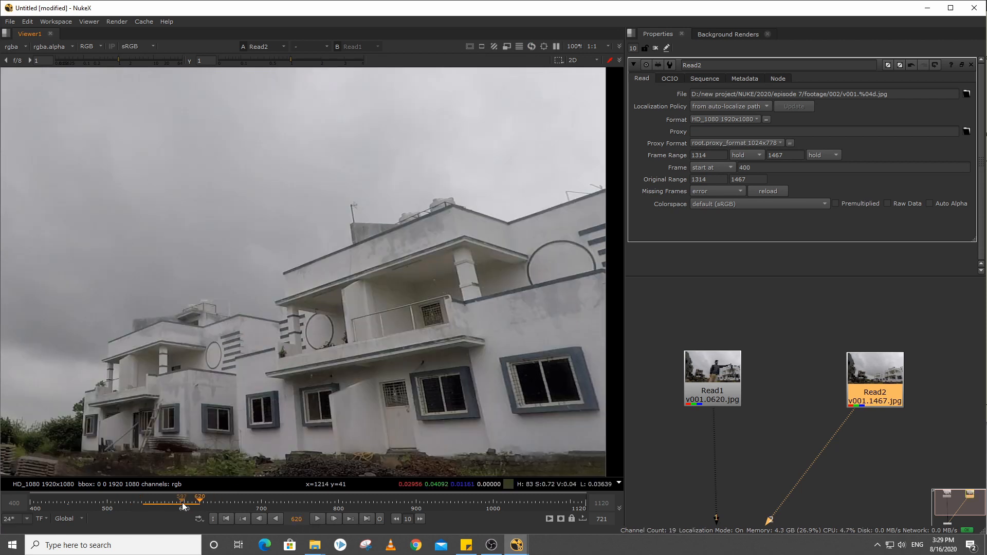
{"action": "left_click_drag", "start_coordinate": [182, 506], "coordinate": [155, 509]}
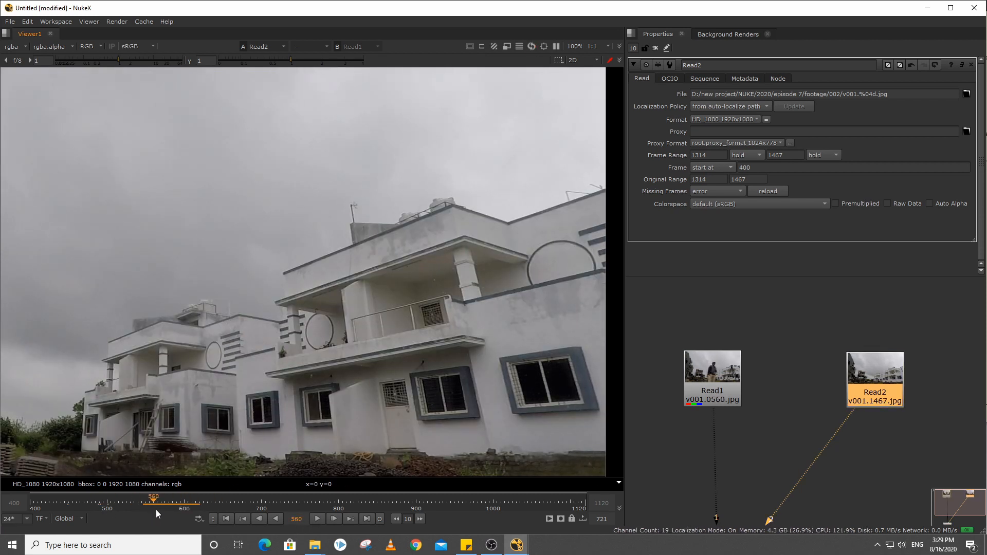
- Move to frame 569 and set Read2 to loop both before and after its frame range
{"action": "scroll", "coordinate": [429, 335], "scroll_direction": "up", "scroll_amount": 3}
{"action": "middle_click_drag", "start_coordinate": [443, 340], "coordinate": [309, 272]}
{"action": "left_click_drag", "start_coordinate": [145, 501], "coordinate": [159, 514]}
{"action": "scroll", "coordinate": [408, 267], "scroll_direction": "down", "scroll_amount": 3}
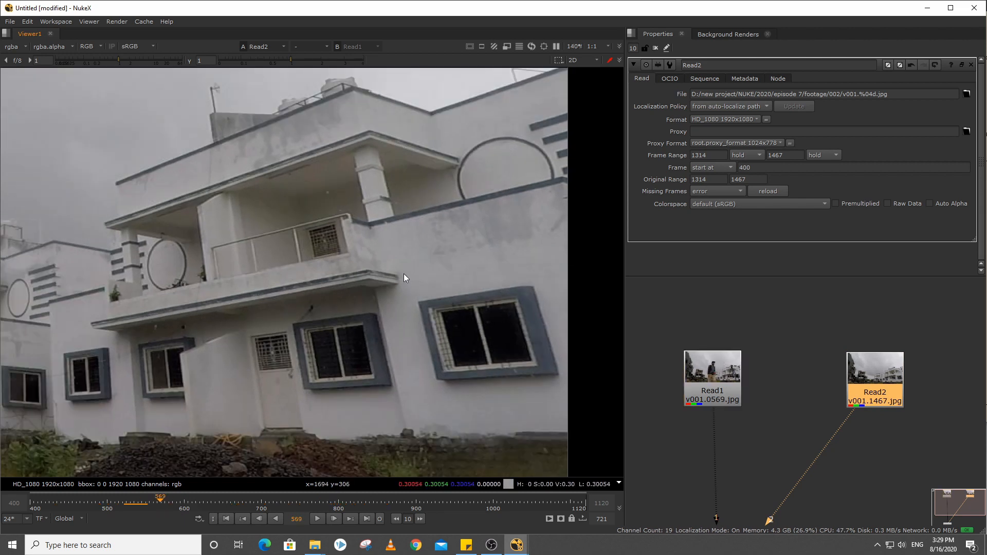
{"action": "left_click", "coordinate": [831, 158]}
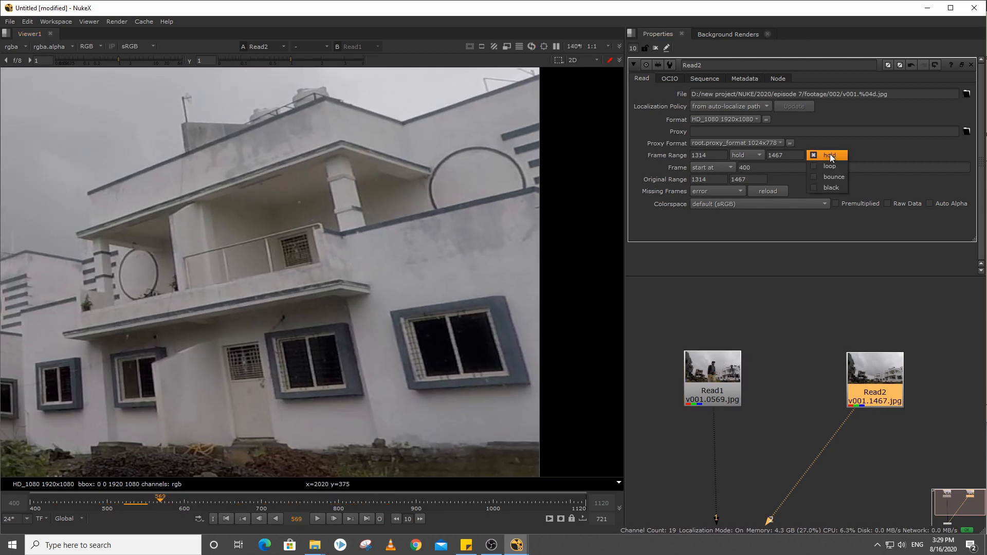
{"action": "left_click", "coordinate": [837, 165]}
{"action": "left_click", "coordinate": [748, 156]}
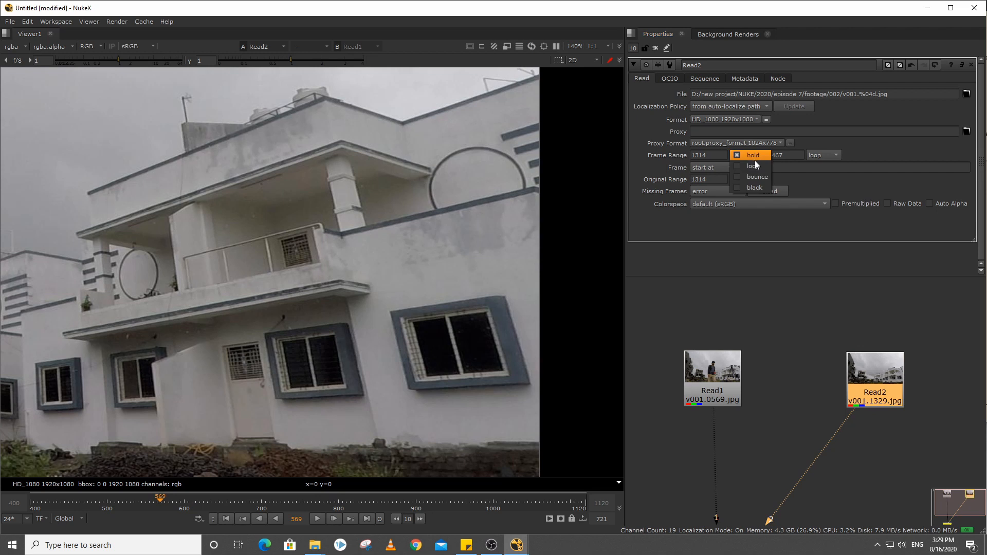
{"action": "left_click", "coordinate": [755, 165]}
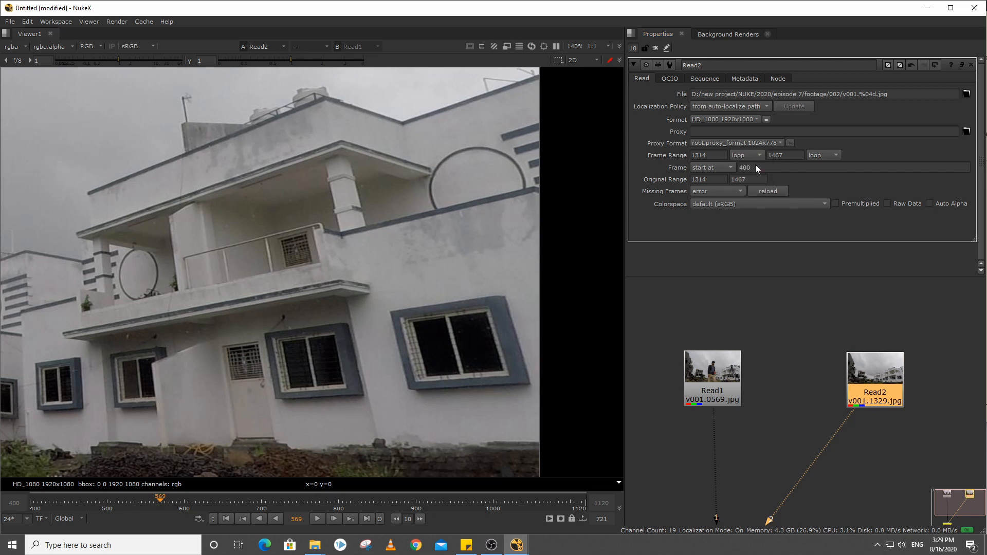
- Play the looping Read2 footage from frame 569 and stop at frame 708 to check the house
{"action": "left_click", "coordinate": [317, 518]}
{"action": "key", "text": "alt+w"}
{"action": "left_click_drag", "start_coordinate": [514, 198], "coordinate": [54, 410]}
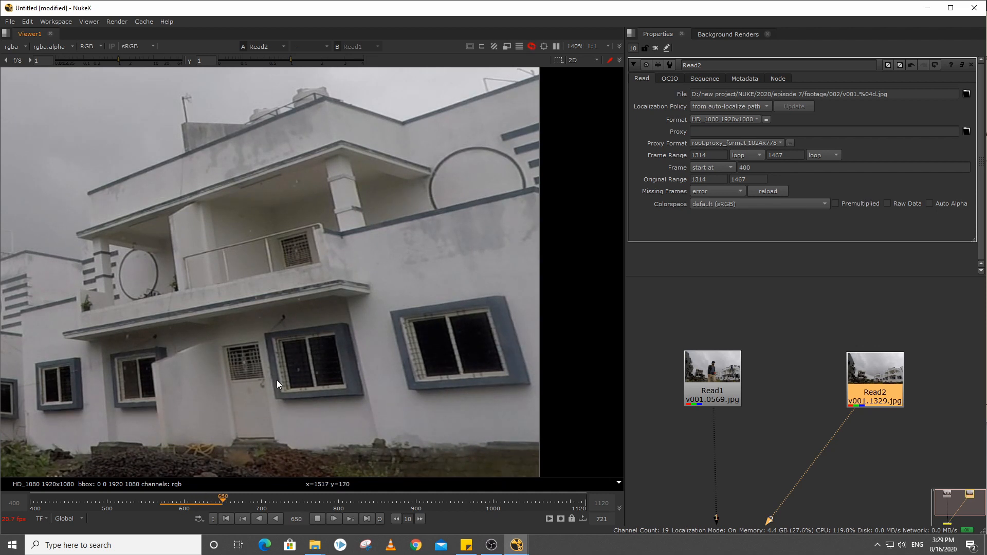
{"action": "scroll", "coordinate": [458, 338], "scroll_direction": "down", "scroll_amount": 2}
{"action": "middle_click_drag", "start_coordinate": [319, 290], "coordinate": [361, 320]}
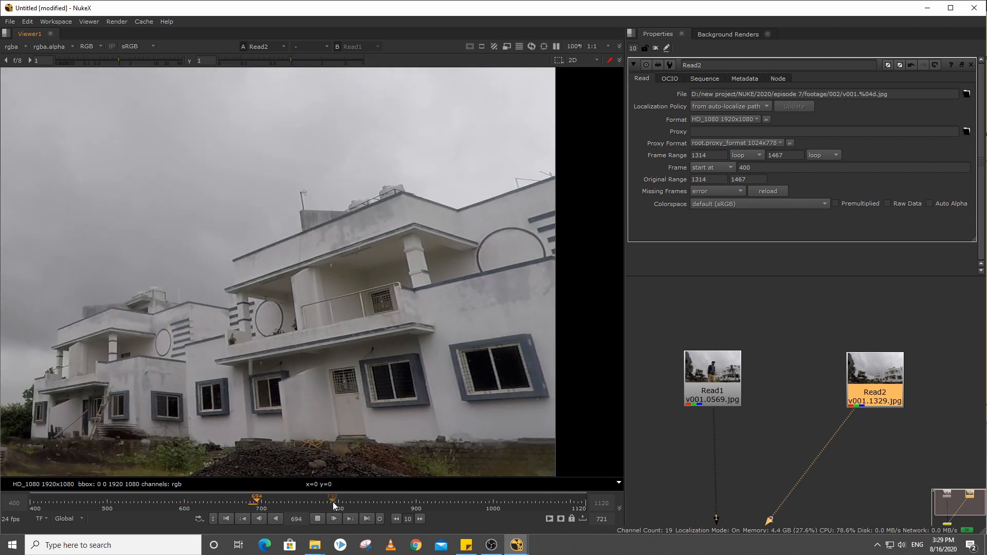
{"action": "left_click", "coordinate": [316, 520]}
{"action": "middle_click_drag", "start_coordinate": [305, 268], "coordinate": [357, 307]}
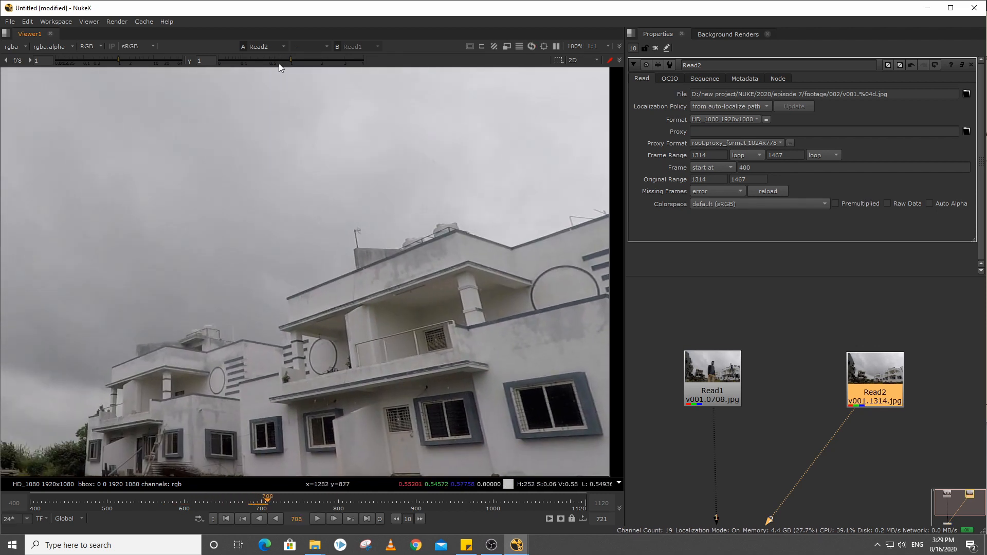
- Lower the viewer gamma to 0.41, replay the Read2 footage to check its steadiness, and reset the gamma
{"action": "mouse_move", "coordinate": [278, 61]}
{"action": "left_mouse_down"}
{"action": "mouse_move", "coordinate": [257, 67]}
{"action": "mouse_move", "coordinate": [282, 72]}
{"action": "mouse_move", "coordinate": [271, 70]}
{"action": "left_mouse_up"}
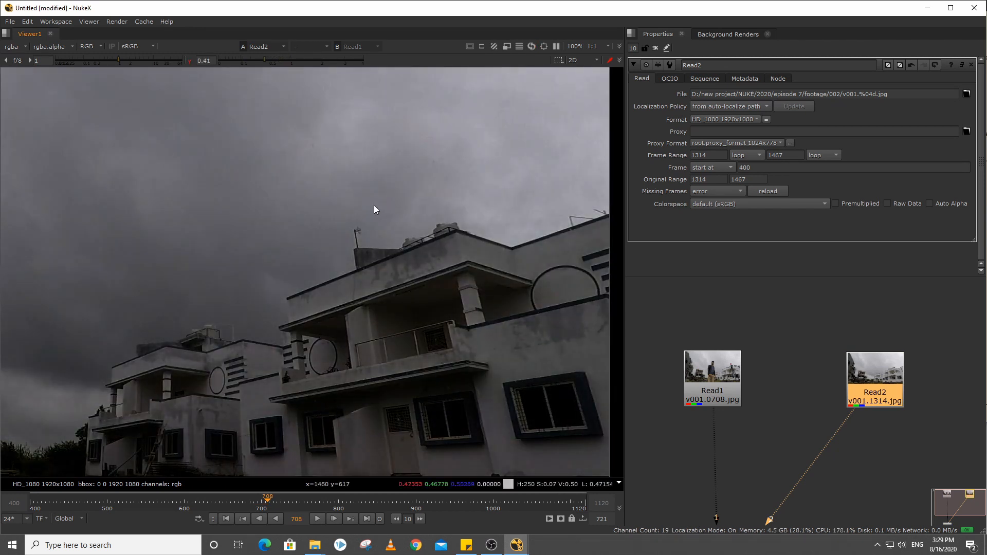
{"action": "scroll", "coordinate": [412, 239], "scroll_direction": "down", "scroll_amount": 1}
{"action": "scroll", "coordinate": [408, 233], "scroll_direction": "down", "scroll_amount": 2}
{"action": "middle_click_drag", "start_coordinate": [399, 259], "coordinate": [385, 274]}
{"action": "left_click_drag", "start_coordinate": [219, 500], "coordinate": [181, 524]}
{"action": "left_click", "coordinate": [318, 517]}
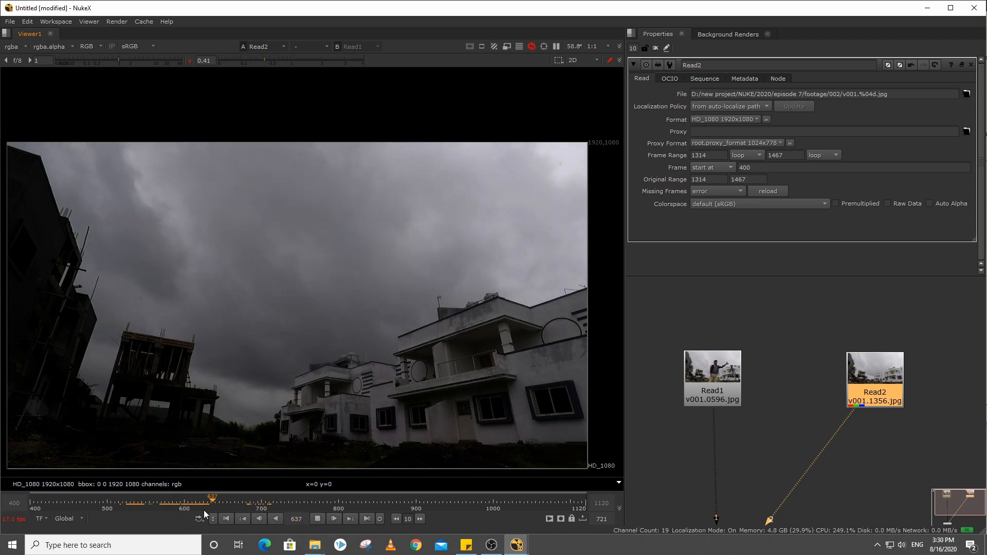
{"action": "middle_click_drag", "start_coordinate": [443, 393], "coordinate": [412, 341]}
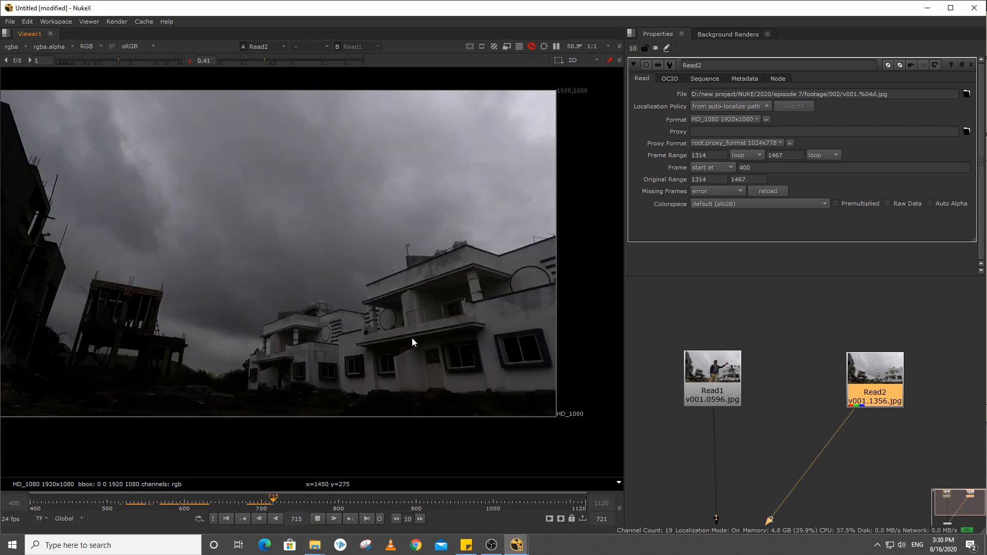
{"action": "left_click", "coordinate": [318, 517]}
{"action": "left_click", "coordinate": [189, 63]}
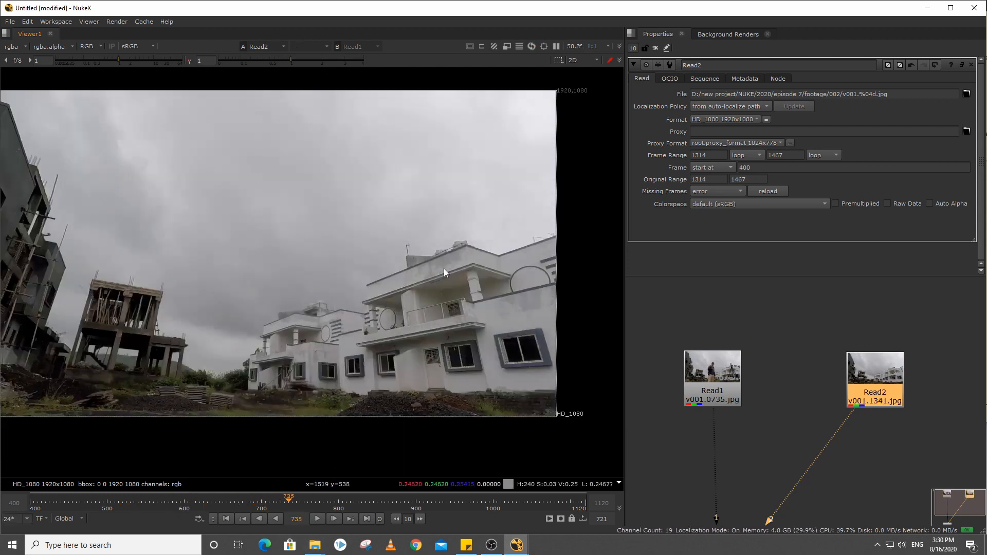
- Examine the sky and the white house in the Read2 footage at frame 735
{"action": "middle_click_drag", "start_coordinate": [480, 325], "coordinate": [470, 349]}
{"action": "scroll", "coordinate": [458, 304], "scroll_direction": "up", "scroll_amount": 1}
{"action": "scroll", "coordinate": [459, 304], "scroll_direction": "down", "scroll_amount": 2}
{"action": "left_click_drag", "start_coordinate": [415, 215], "coordinate": [255, 291]}
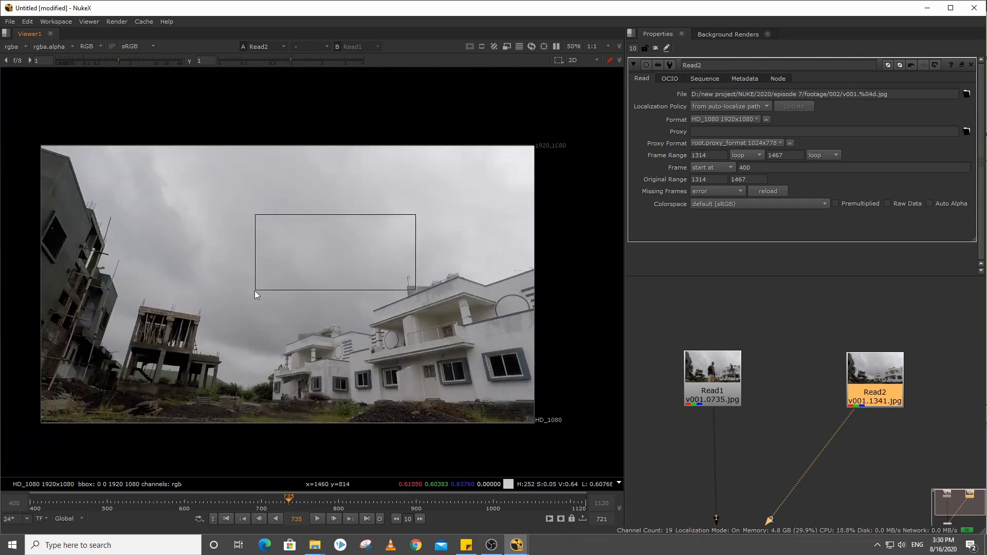
{"action": "middle_click_drag", "start_coordinate": [433, 314], "coordinate": [375, 271]}
{"action": "left_click_drag", "start_coordinate": [872, 381], "coordinate": [875, 386]}
{"action": "scroll", "coordinate": [401, 272], "scroll_direction": "up", "scroll_amount": 2}
{"action": "scroll", "coordinate": [521, 303], "scroll_direction": "down", "scroll_amount": 1}
{"action": "middle_click_drag", "start_coordinate": [522, 303], "coordinate": [477, 260]}
{"action": "left_click_drag", "start_coordinate": [498, 233], "coordinate": [245, 350]}
- Add an unconnected Roto node to the node graph beside Read2
{"action": "middle_click_drag", "start_coordinate": [924, 430], "coordinate": [884, 411]}
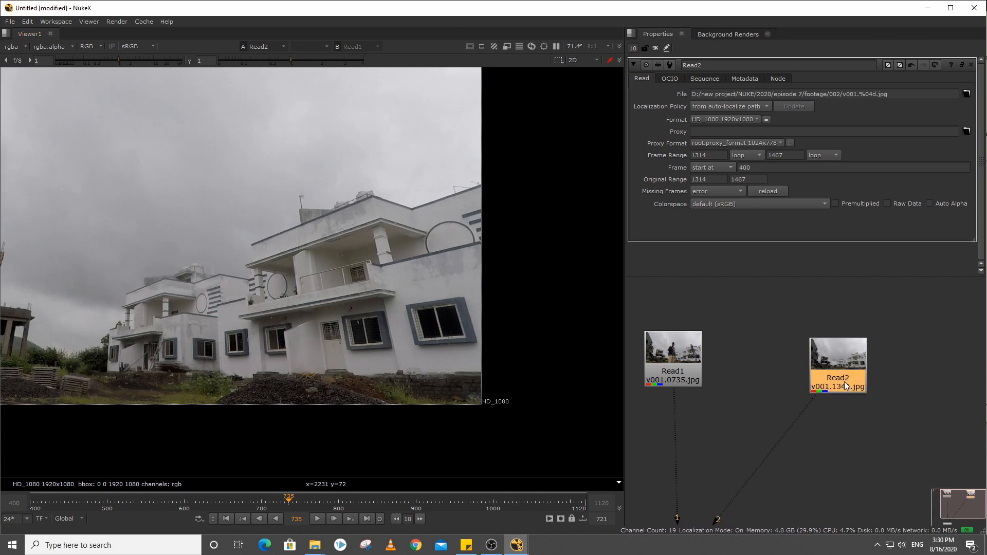
{"action": "left_click", "coordinate": [913, 407]}
{"action": "key", "text": "o"}
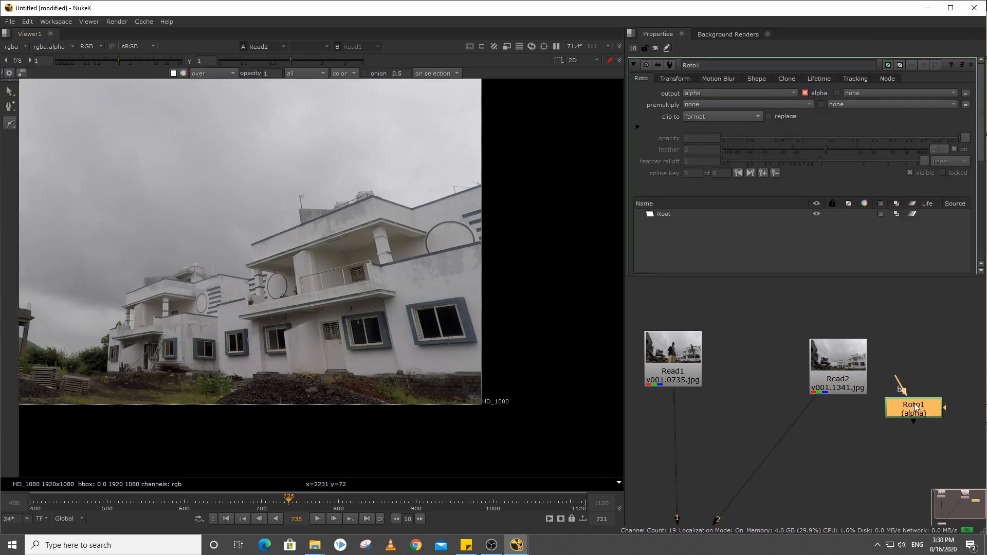
{"action": "left_click_drag", "start_coordinate": [914, 403], "coordinate": [954, 401]}
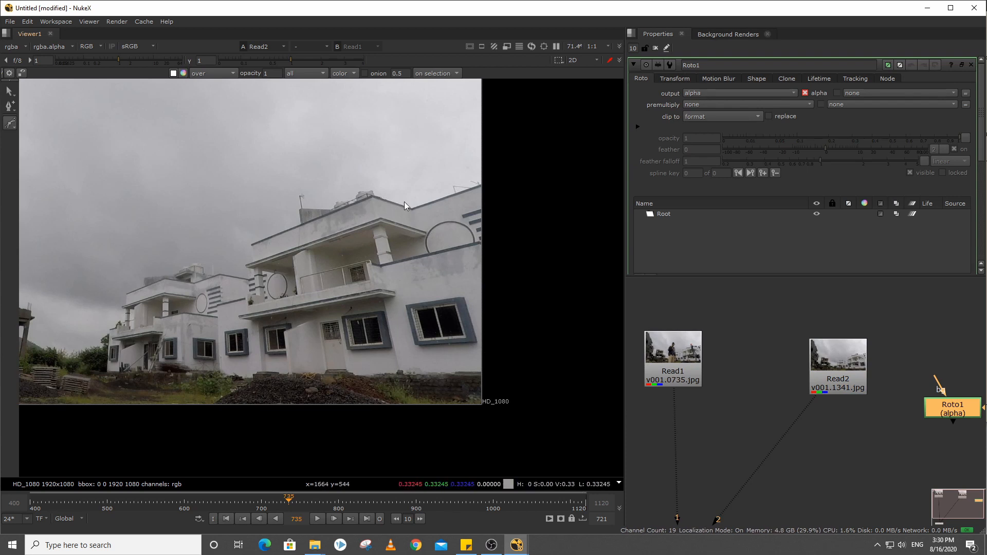
- Start a Bezier just outside the frame beside the nearer white house and trace its roofline to the base of the rooftop block
{"action": "scroll", "coordinate": [483, 210], "scroll_direction": "up", "scroll_amount": 5}
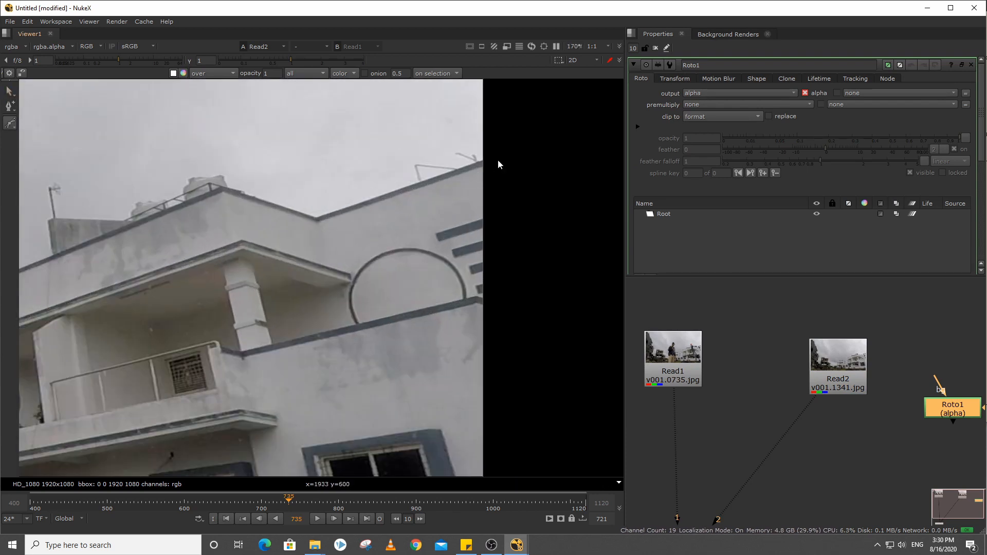
{"action": "left_click", "coordinate": [521, 177]}
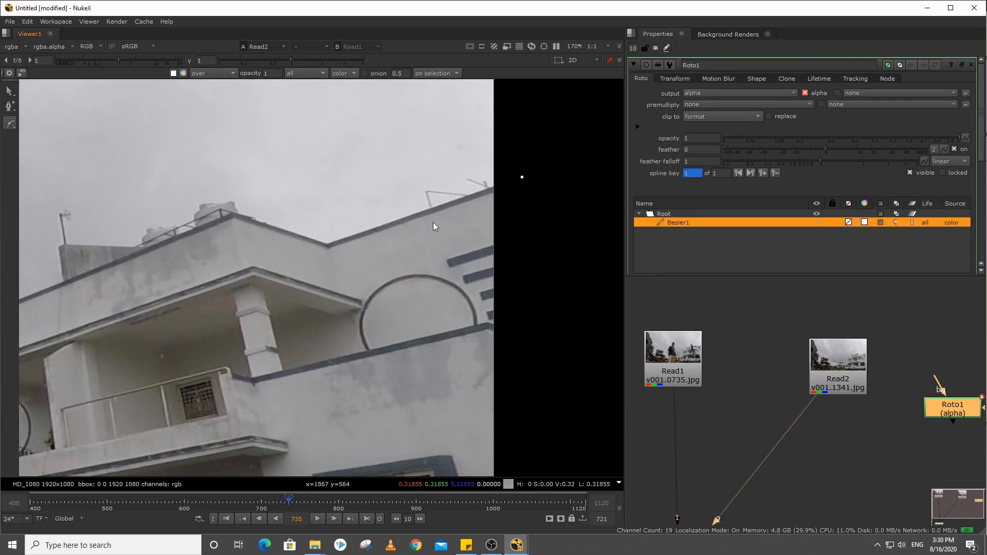
{"action": "left_click", "coordinate": [328, 244]}
{"action": "middle_click_drag", "start_coordinate": [298, 239], "coordinate": [413, 237]}
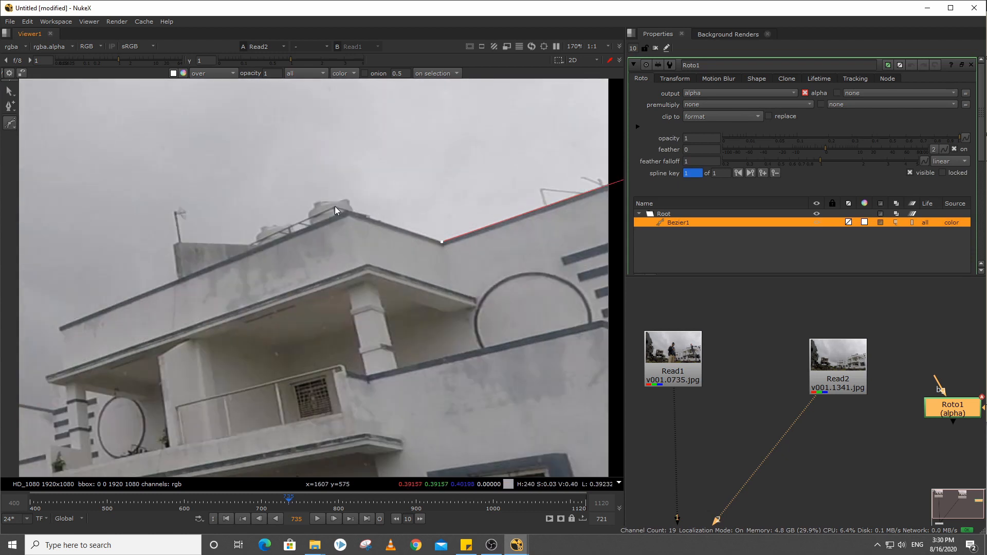
{"action": "scroll", "coordinate": [319, 212], "scroll_direction": "up", "scroll_amount": 4}
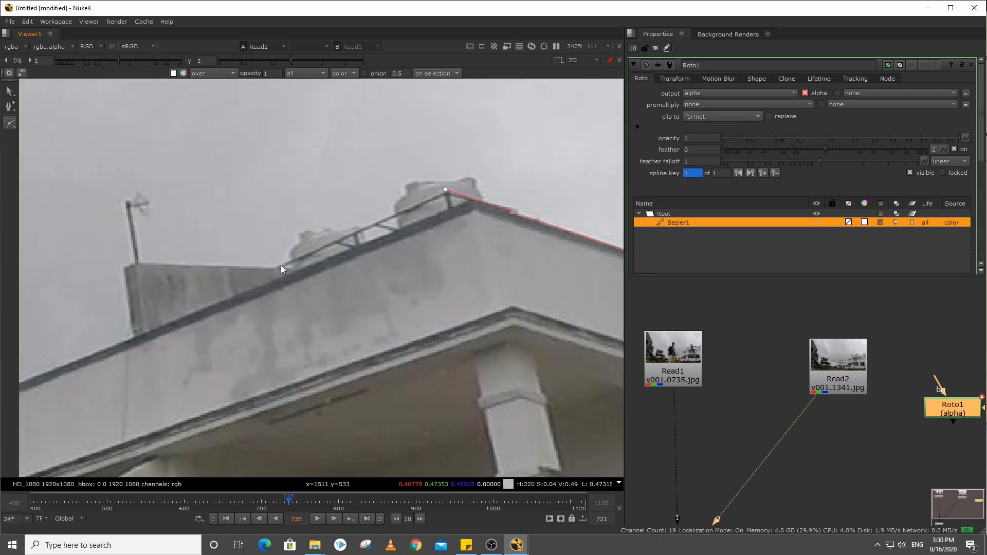
{"action": "left_click", "coordinate": [280, 267]}
{"action": "left_click", "coordinate": [136, 264]}
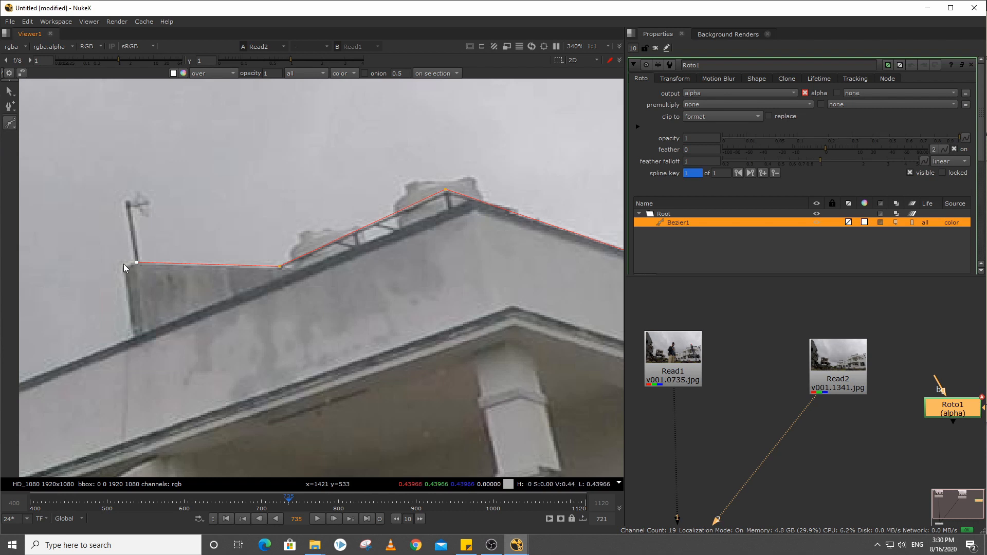
{"action": "left_click", "coordinate": [131, 334]}
- Continue the Bezier along the parapet, down the balcony side of the house and onto the lower wall's top edge
{"action": "scroll", "coordinate": [166, 308], "scroll_direction": "down", "scroll_amount": 4}
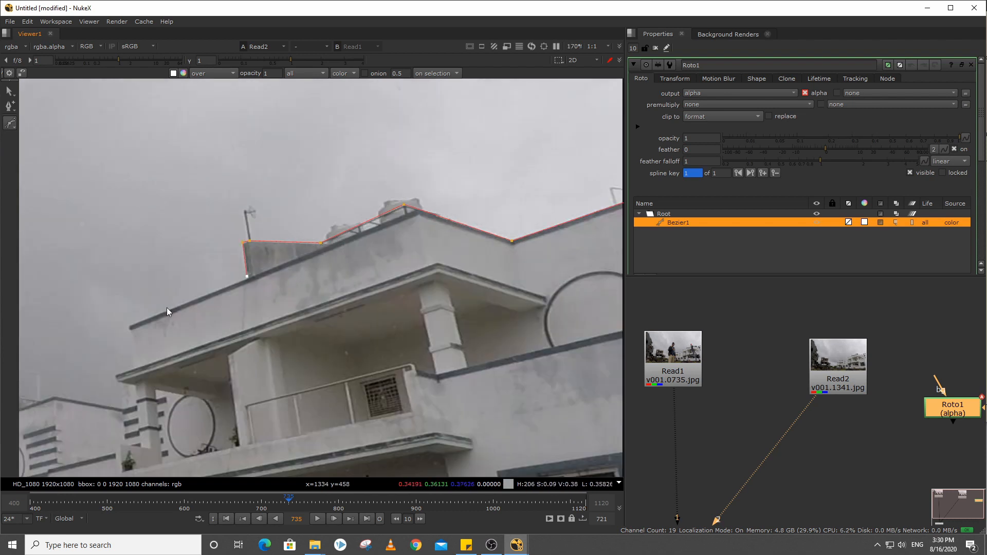
{"action": "middle_click_drag", "start_coordinate": [167, 307], "coordinate": [291, 273]}
{"action": "left_click", "coordinate": [283, 276]}
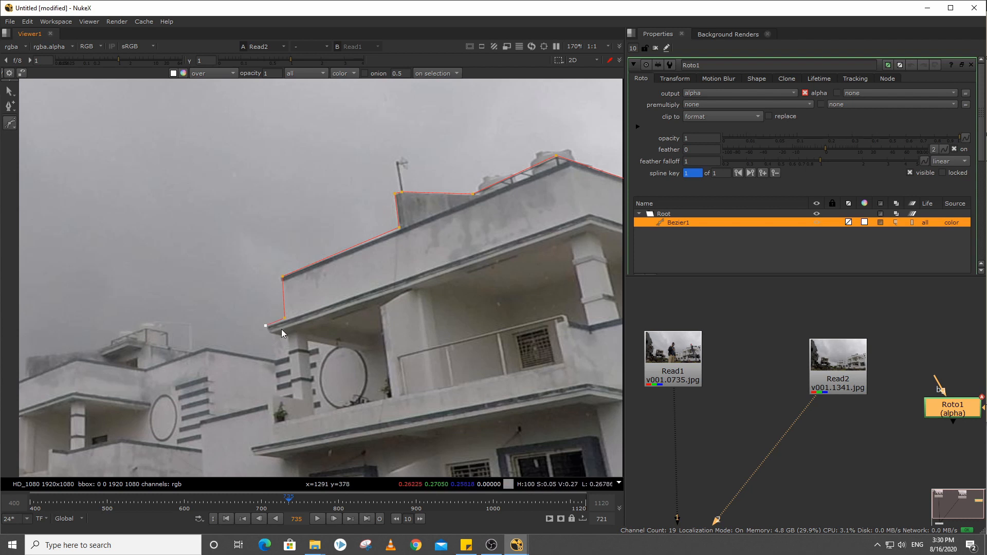
{"action": "left_click", "coordinate": [269, 391]}
{"action": "left_click", "coordinate": [265, 404]}
{"action": "scroll", "coordinate": [257, 353], "scroll_direction": "down", "scroll_amount": 5}
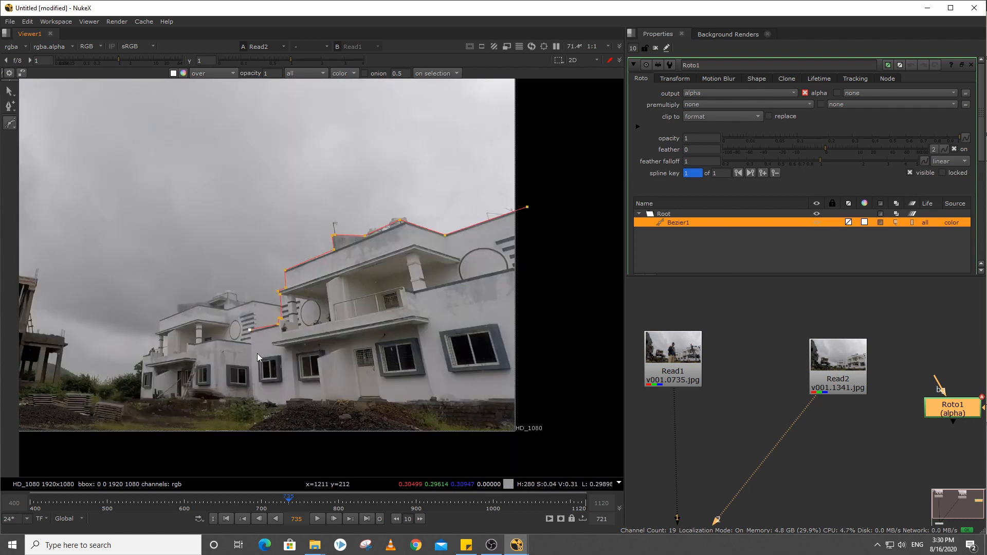
- Continue the Bezier down the house's side wall to the ground and close it around the outside of the frame
{"action": "middle_click_drag", "start_coordinate": [257, 353], "coordinate": [275, 247]}
{"action": "scroll", "coordinate": [275, 246], "scroll_direction": "up", "scroll_amount": 4}
{"action": "left_click", "coordinate": [284, 209]}
{"action": "left_click", "coordinate": [290, 342]}
{"action": "left_click", "coordinate": [298, 389]}
{"action": "left_click", "coordinate": [273, 406]}
{"action": "scroll", "coordinate": [272, 410], "scroll_direction": "down", "scroll_amount": 5}
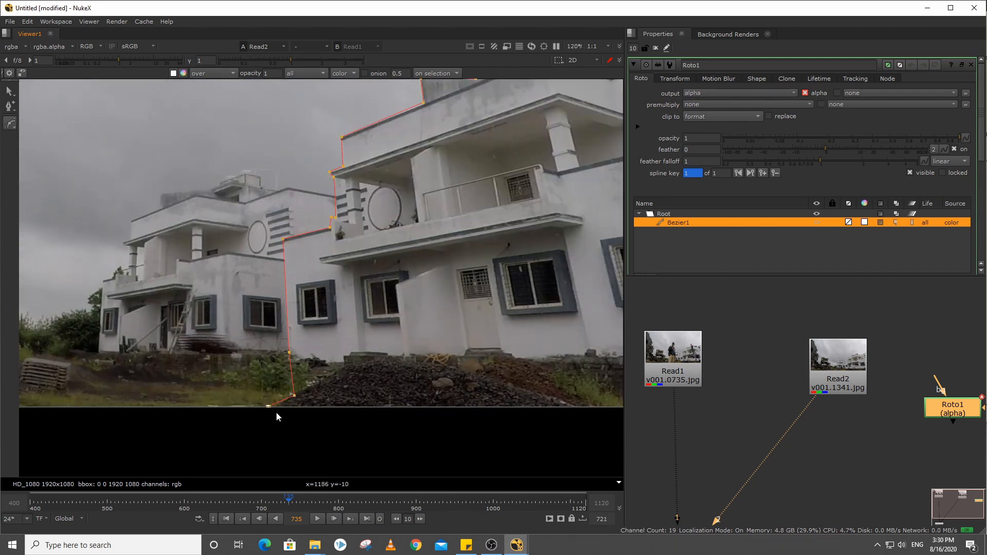
{"action": "left_click", "coordinate": [357, 420]}
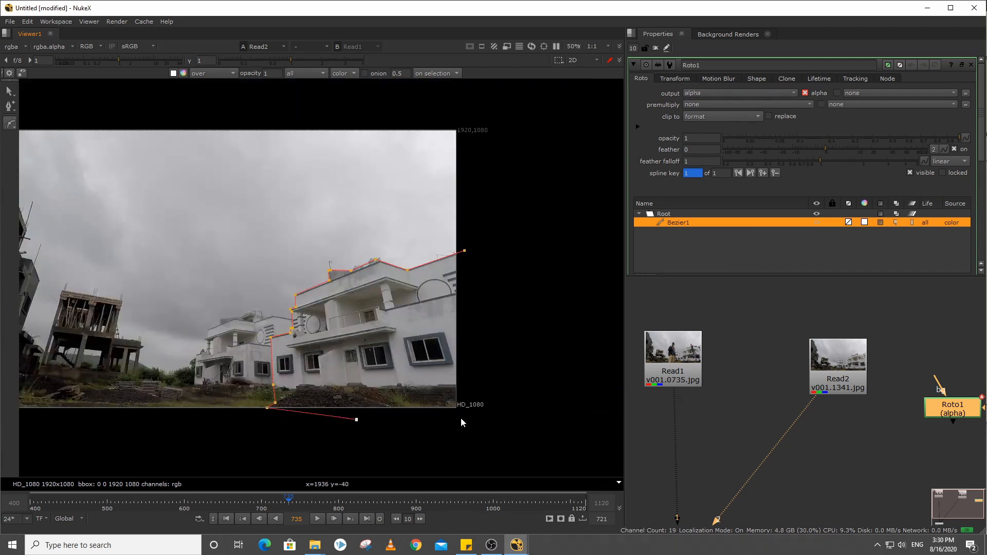
{"action": "left_click", "coordinate": [465, 251]}
{"action": "scroll", "coordinate": [440, 313], "scroll_direction": "up", "scroll_amount": 3}
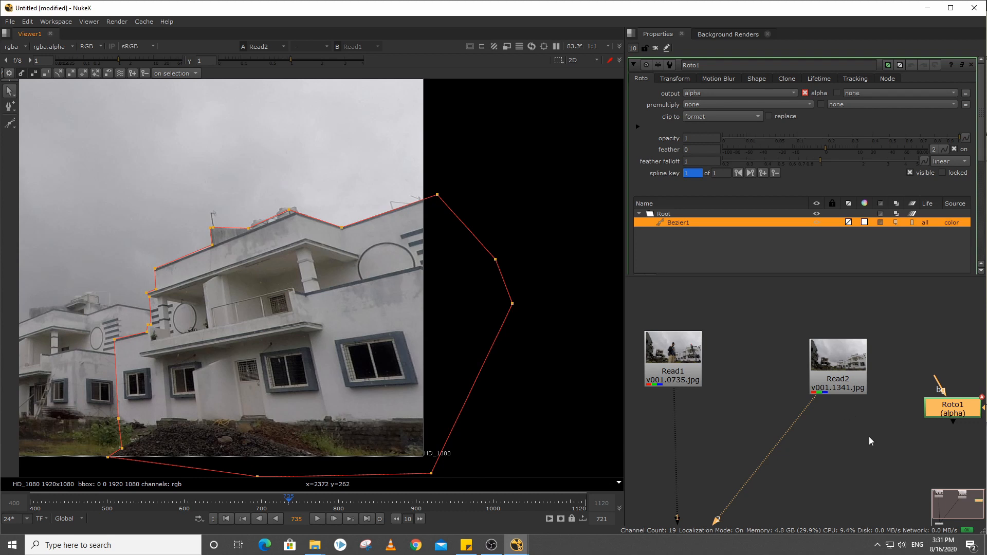
- Add a Merge node with Read2 as input A and Roto1 as input B, and arrange the nodes
{"action": "left_click", "coordinate": [865, 437]}
{"action": "key", "text": "m"}
{"action": "left_click_drag", "start_coordinate": [866, 436], "coordinate": [838, 453]}
{"action": "key", "text": "shift+x"}
{"action": "middle_click_drag", "start_coordinate": [869, 426], "coordinate": [801, 409]}
{"action": "left_click_drag", "start_coordinate": [777, 434], "coordinate": [906, 386]}
{"action": "left_click_drag", "start_coordinate": [894, 398], "coordinate": [922, 445]}
{"action": "left_click_drag", "start_coordinate": [754, 343], "coordinate": [761, 345]}
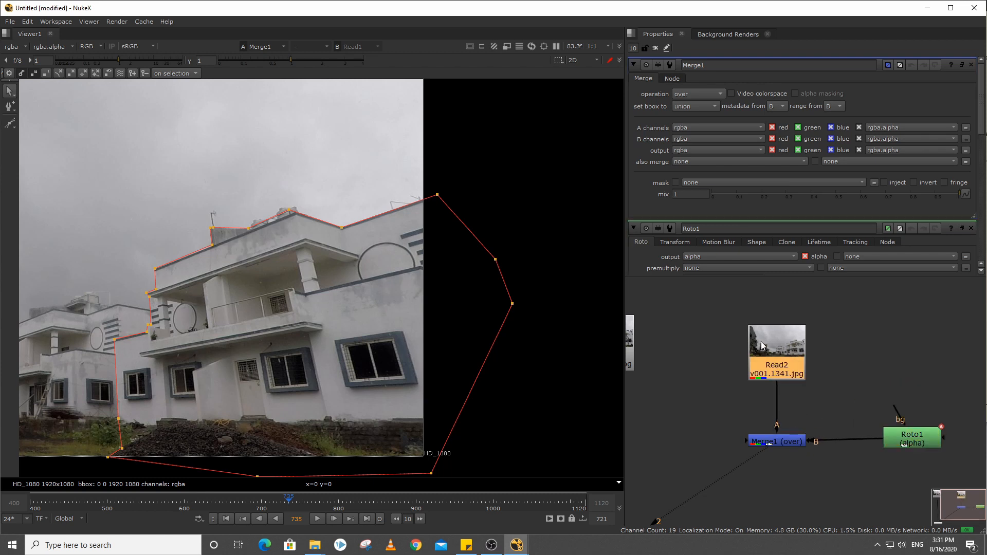
- Set the Merge operation to in and limit the number of open property panels to 1
{"action": "left_click", "coordinate": [710, 94]}
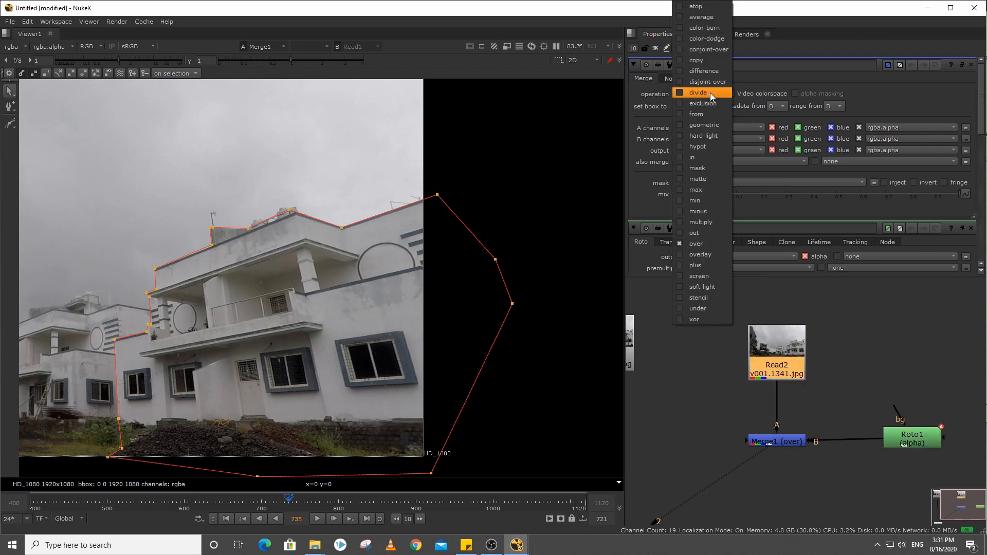
{"action": "left_click", "coordinate": [710, 155]}
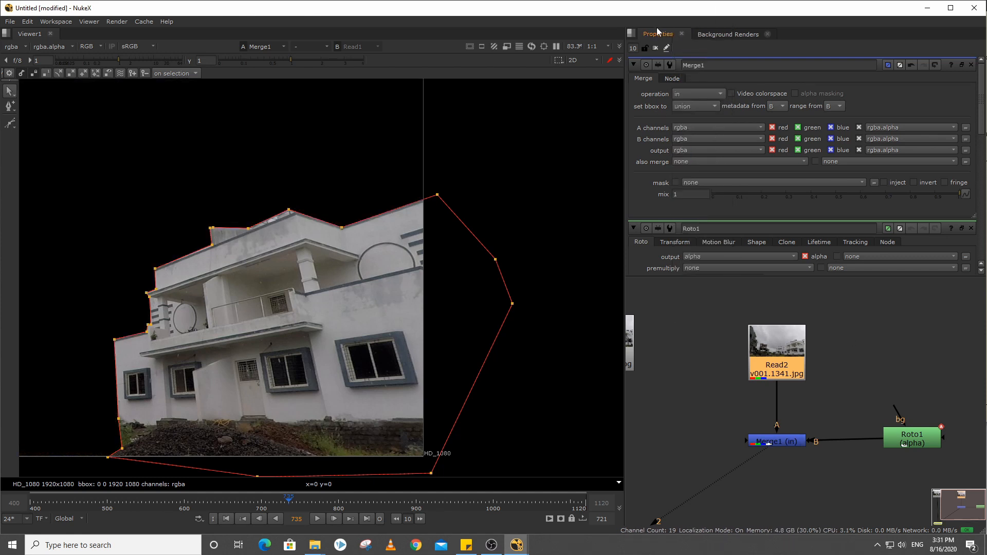
{"action": "key", "text": "Return"}
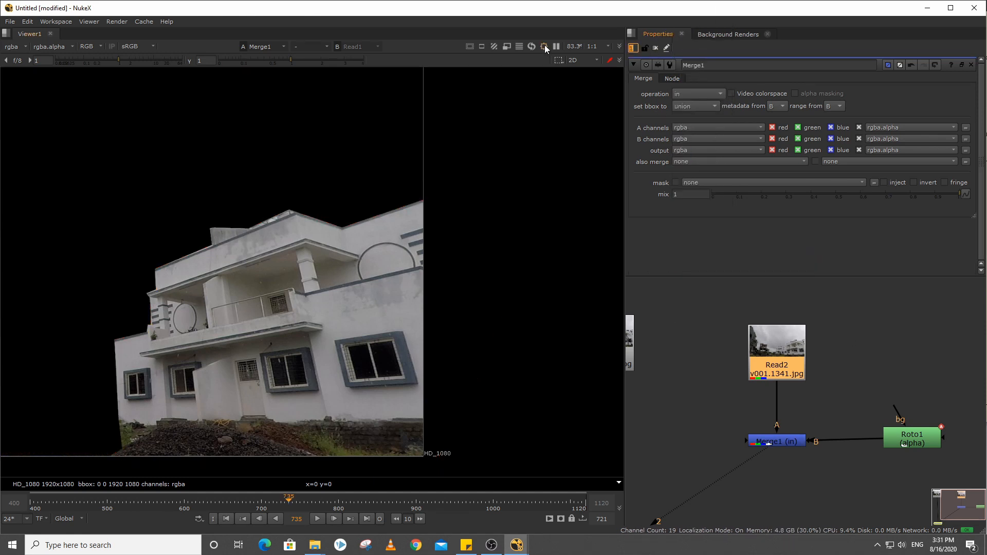
{"action": "middle_click_drag", "start_coordinate": [272, 276], "coordinate": [356, 284]}
{"action": "scroll", "coordinate": [356, 234], "scroll_direction": "up", "scroll_amount": 1}
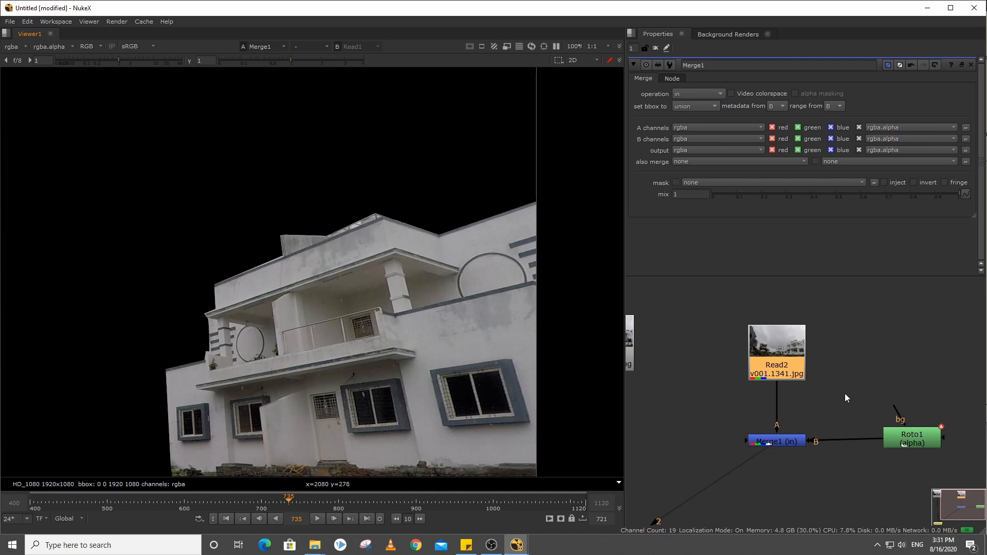
- Connect Read2 to viewer input 1 and compare it with the merged cutout around the roof railing and water tanks
{"action": "key", "text": "1"}
{"action": "scroll", "coordinate": [433, 274], "scroll_direction": "up", "scroll_amount": 8}
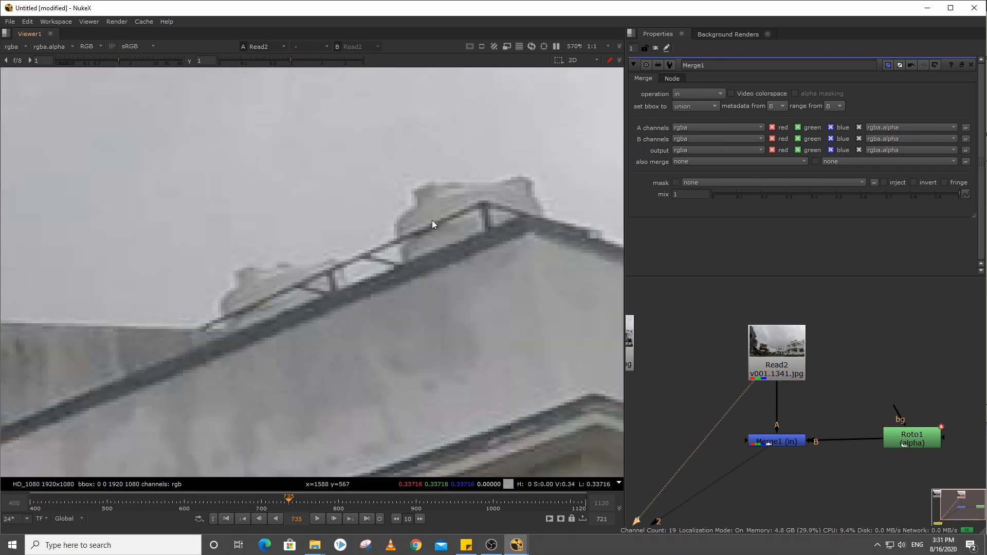
{"action": "left_click_drag", "start_coordinate": [721, 402], "coordinate": [826, 470]}
{"action": "key", "text": "2"}
{"action": "key", "text": "1"}
{"action": "key", "text": "2"}
{"action": "key", "text": "1"}
{"action": "key", "text": "2"}
{"action": "key", "text": "1"}
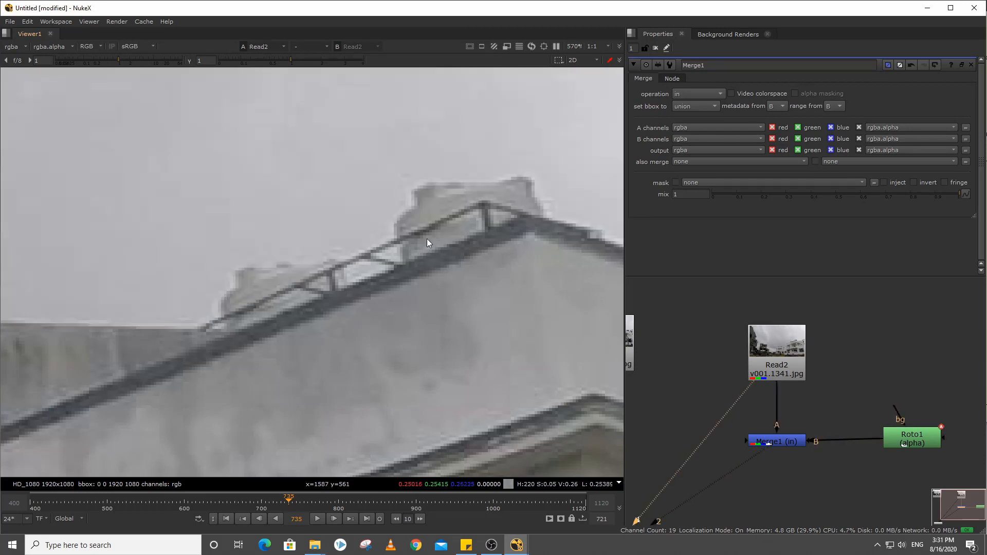
- Draw a closed Bezier in Roto1 around the roof railing's opening between its lower end and the middle post
{"action": "double_click", "coordinate": [918, 434]}
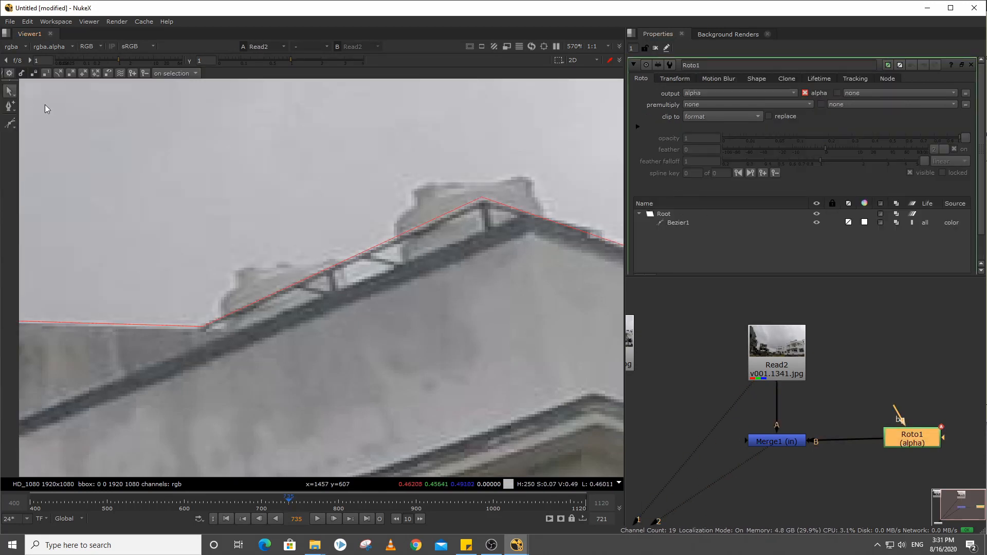
{"action": "left_click", "coordinate": [10, 125]}
{"action": "left_click", "coordinate": [207, 329]}
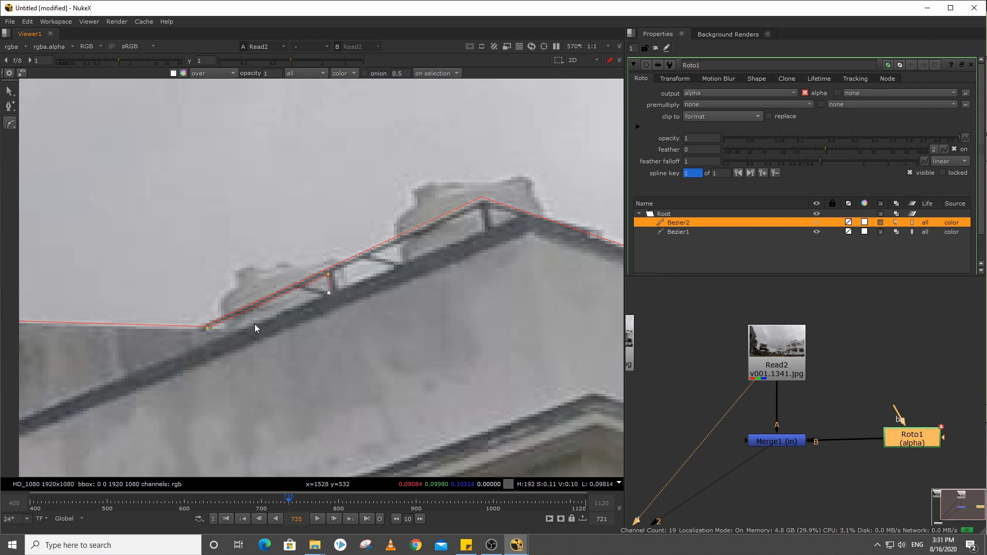
{"action": "left_click", "coordinate": [207, 328]}
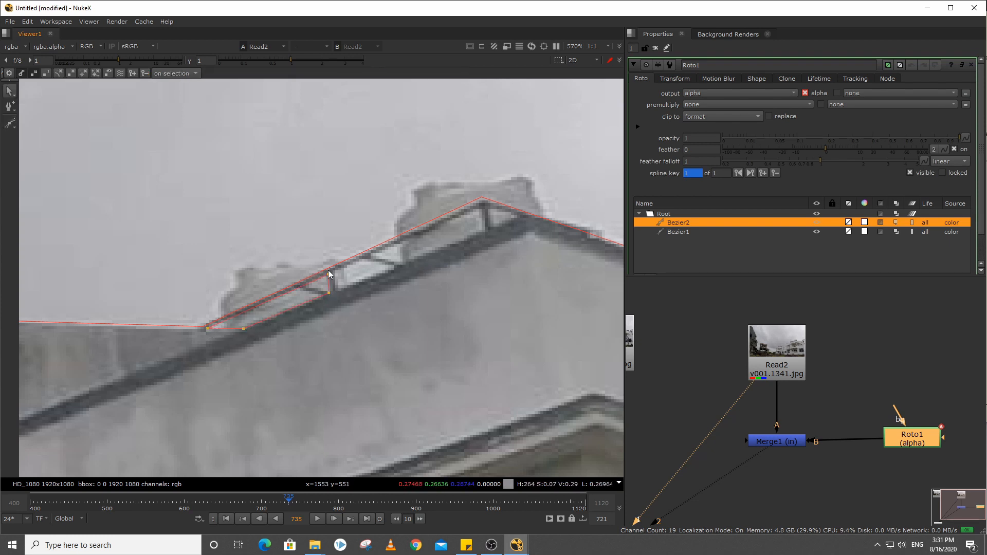
- Draw closed Beziers around the railing opening between the middle and corner posts and the small opening beyond the corner post
{"action": "left_click", "coordinate": [9, 124]}
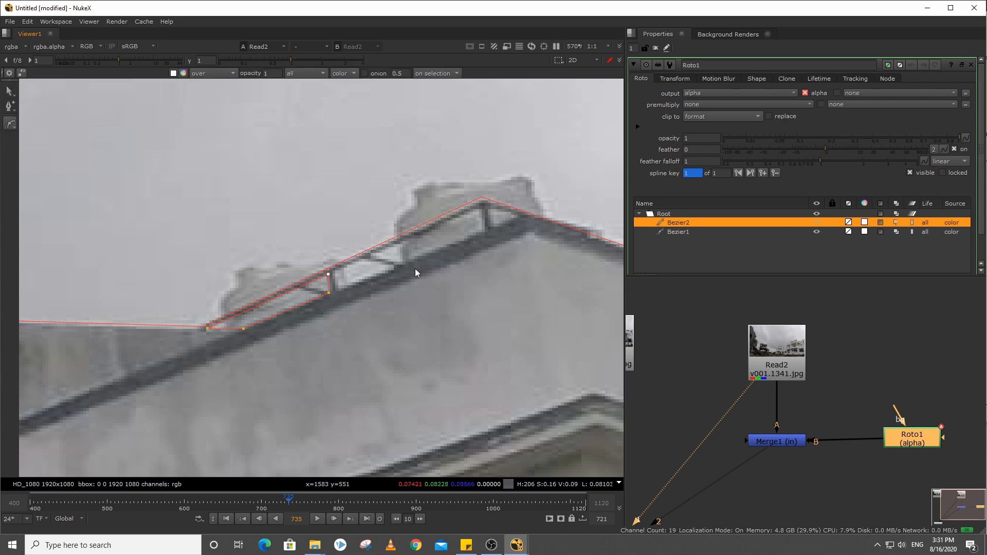
{"action": "left_click", "coordinate": [335, 268]}
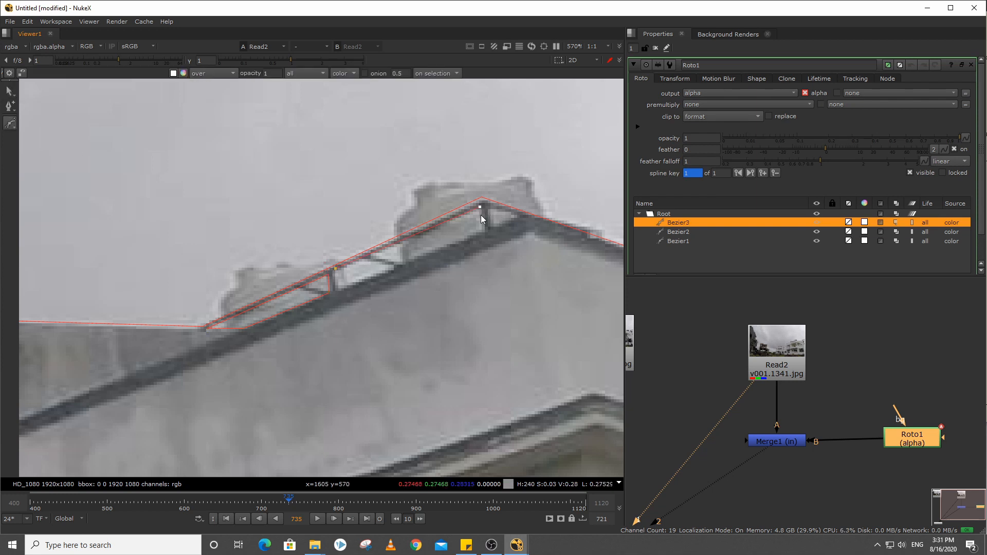
{"action": "left_click", "coordinate": [336, 267]}
{"action": "left_click", "coordinate": [11, 124]}
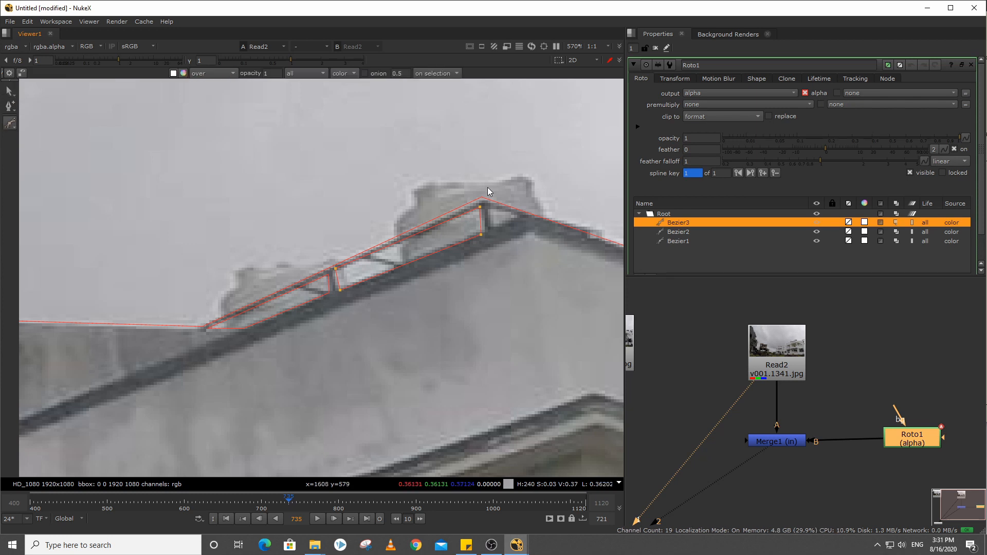
{"action": "left_click", "coordinate": [488, 210]}
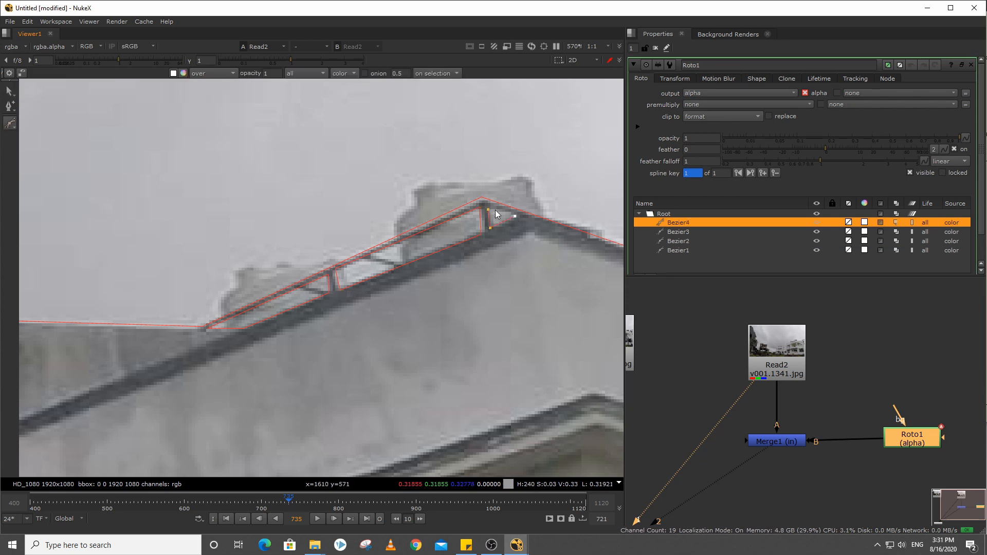
{"action": "left_click", "coordinate": [488, 211]}
- Display Merge1 and change the blending mode of Bezier4, Bezier3 and Bezier2 to cut the railing openings out of the matte
{"action": "scroll", "coordinate": [489, 288], "scroll_direction": "down", "scroll_amount": 5}
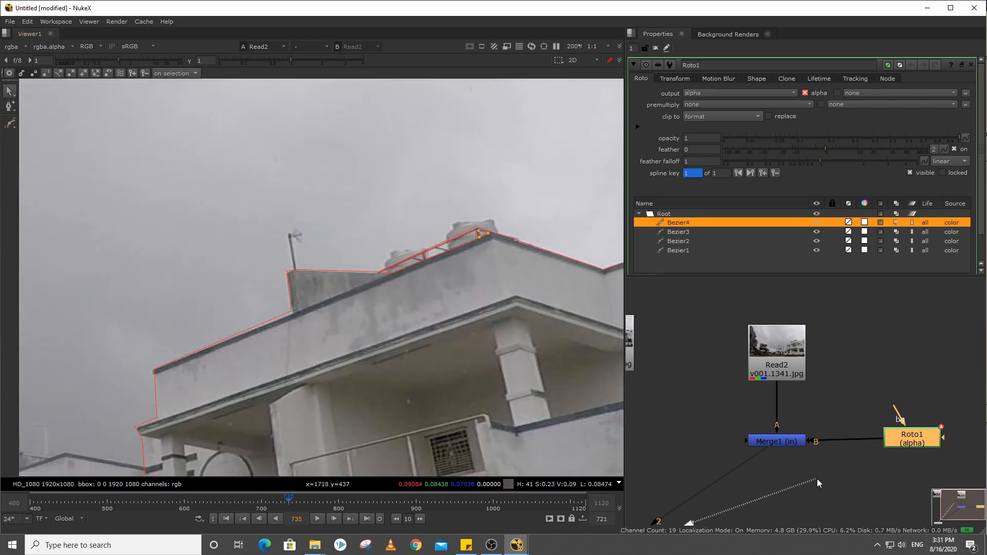
{"action": "left_click_drag", "start_coordinate": [689, 384], "coordinate": [711, 401]}
{"action": "key", "text": "2"}
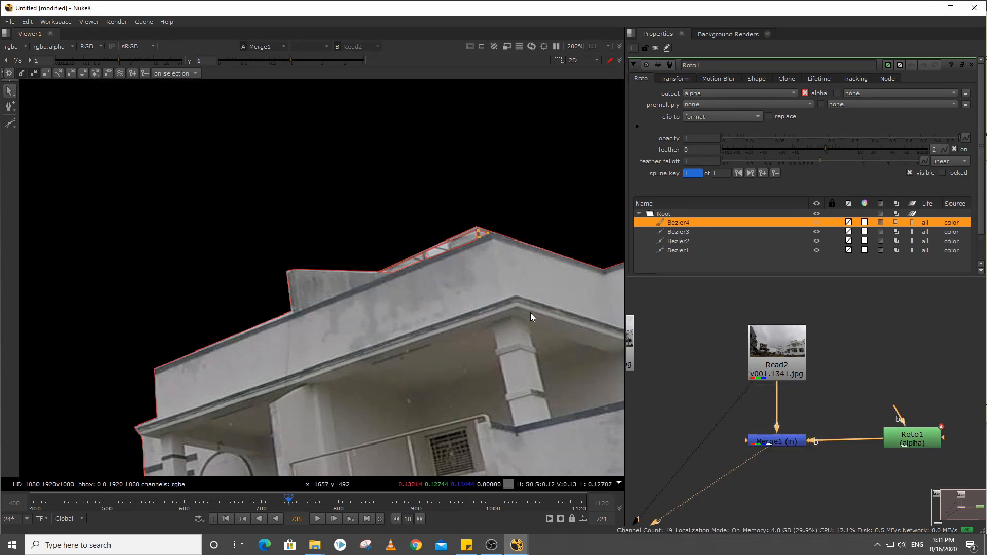
{"action": "middle_click_drag", "start_coordinate": [617, 258], "coordinate": [584, 250]}
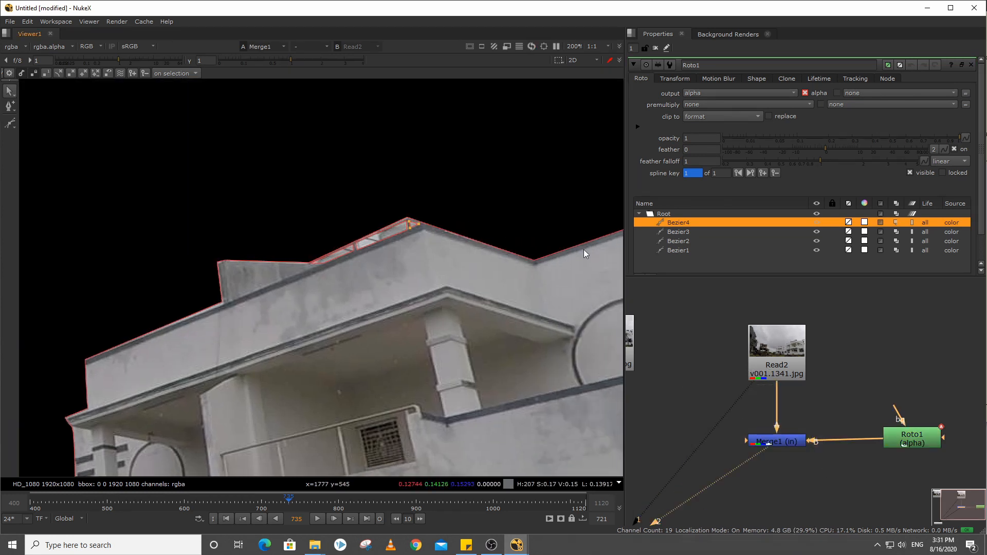
{"action": "left_click", "coordinate": [897, 222]}
{"action": "left_click", "coordinate": [936, 210]}
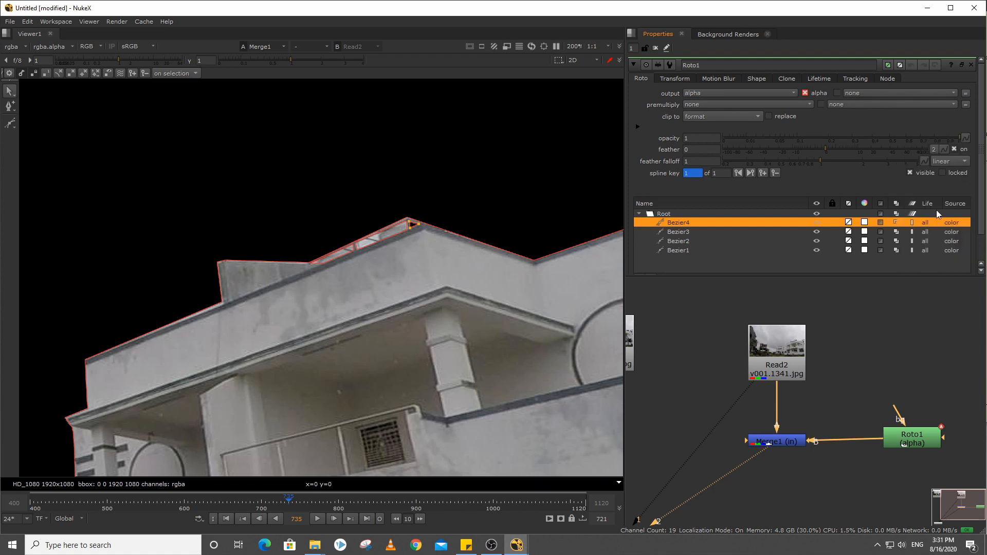
{"action": "left_click", "coordinate": [896, 231]}
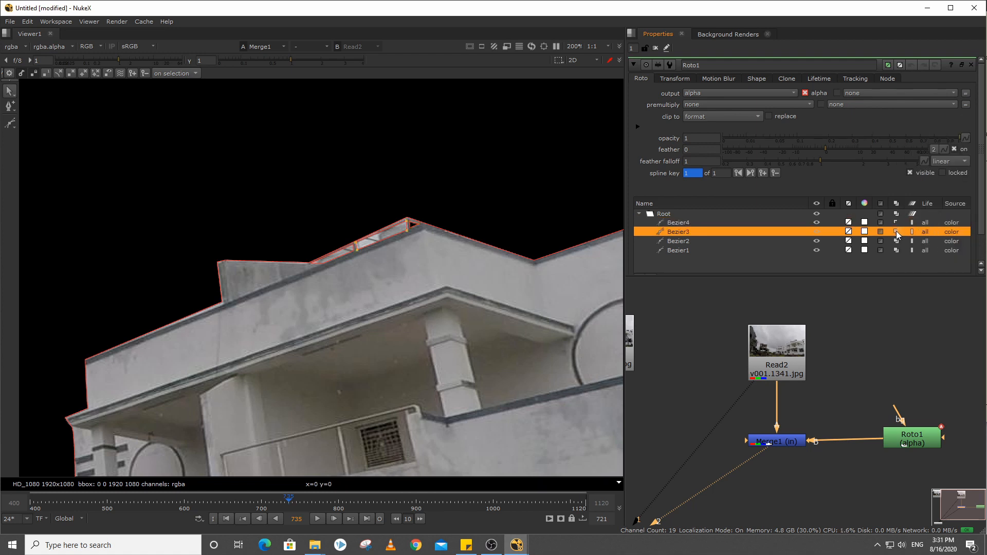
{"action": "left_click", "coordinate": [898, 232]}
{"action": "left_click", "coordinate": [927, 231]}
{"action": "left_click", "coordinate": [896, 241]}
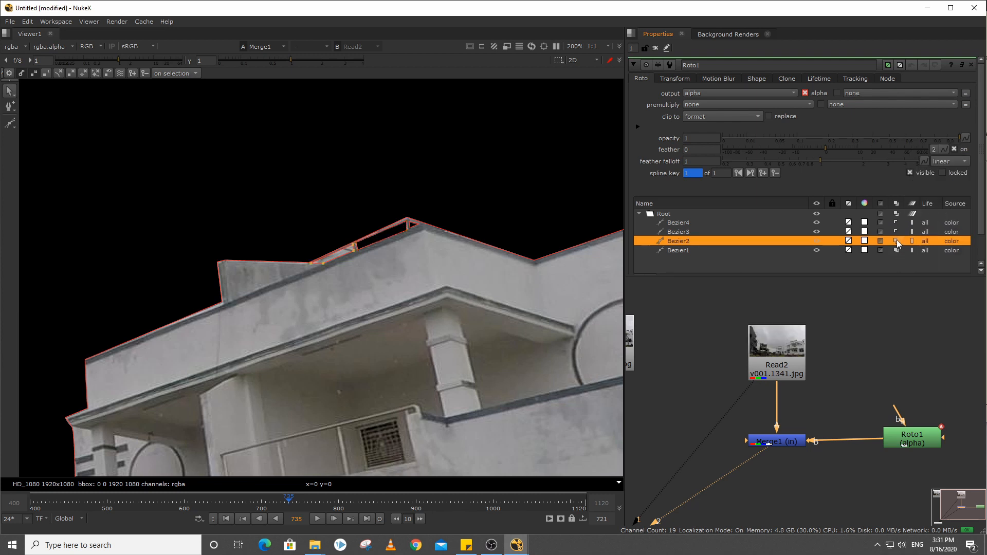
{"action": "left_click", "coordinate": [897, 240]}
{"action": "left_click", "coordinate": [920, 226]}
{"action": "left_click", "coordinate": [656, 48]}
- Add an over Merge node with Merge1 as input A and Read1 as input B
{"action": "scroll", "coordinate": [374, 291], "scroll_direction": "down", "scroll_amount": 2}
{"action": "middle_click_drag", "start_coordinate": [694, 511], "coordinate": [774, 440]}
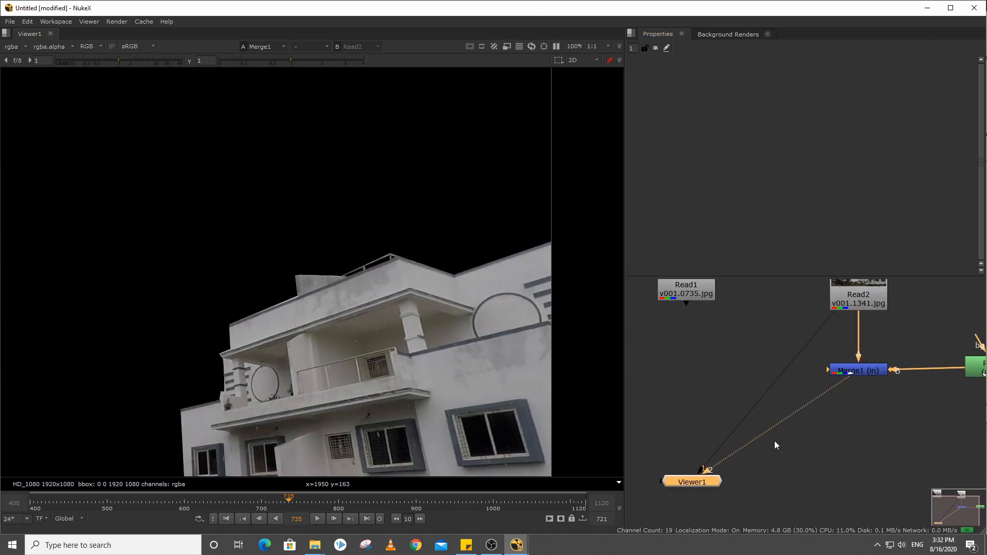
{"action": "scroll", "coordinate": [774, 440], "scroll_direction": "down", "scroll_amount": 1}
{"action": "middle_click_drag", "start_coordinate": [731, 385], "coordinate": [437, 321]}
{"action": "key", "text": "space"}
{"action": "scroll", "coordinate": [732, 423], "scroll_direction": "up", "scroll_amount": 4}
{"action": "key", "text": "m"}
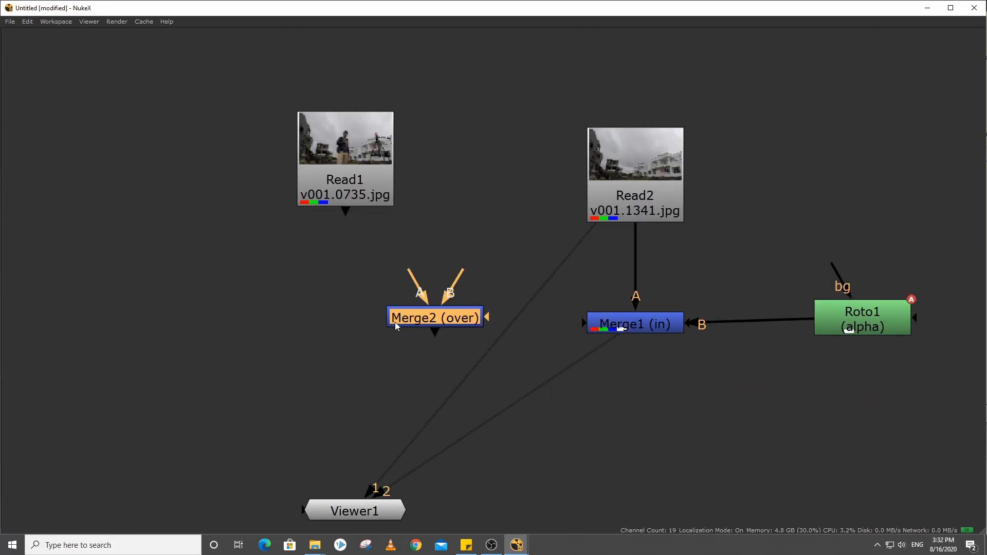
{"action": "left_click_drag", "start_coordinate": [416, 319], "coordinate": [358, 323]}
{"action": "left_click_drag", "start_coordinate": [426, 320], "coordinate": [616, 323]}
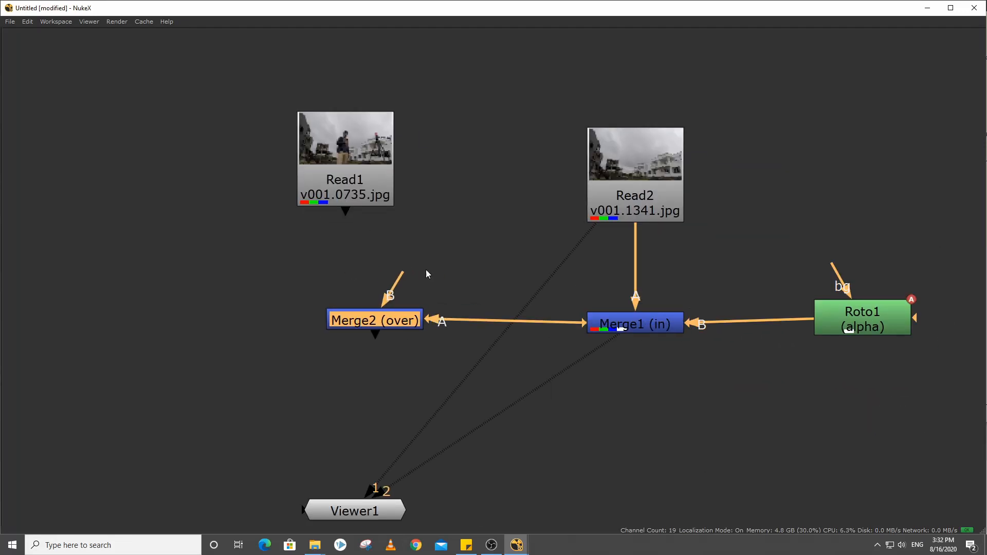
{"action": "left_click_drag", "start_coordinate": [403, 273], "coordinate": [366, 179]}
{"action": "left_click_drag", "start_coordinate": [363, 164], "coordinate": [380, 160]}
- Display Merge2 in the viewer and examine how the house cutout sits over the Read1 footage
{"action": "key", "text": "space"}
{"action": "scroll", "coordinate": [909, 436], "scroll_direction": "down", "scroll_amount": 4}
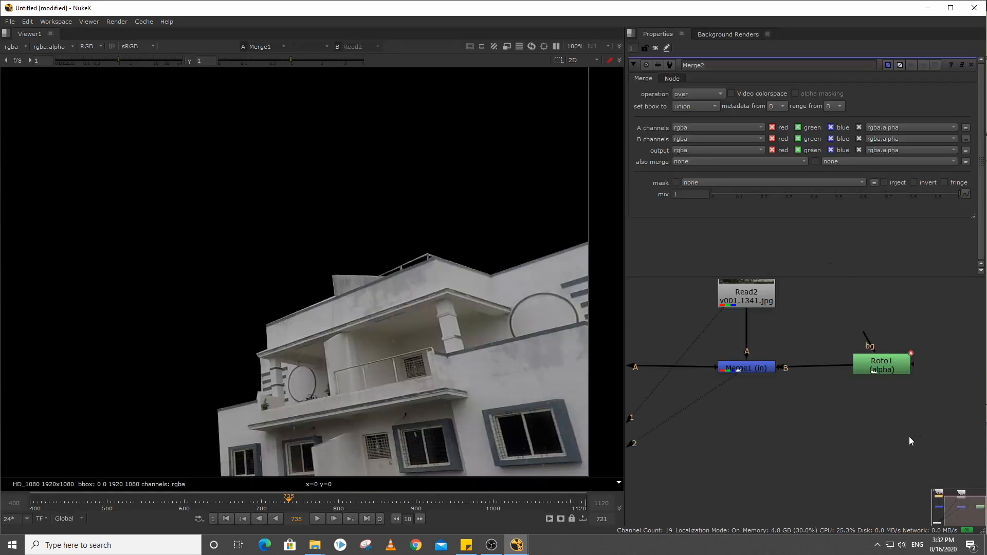
{"action": "middle_click_drag", "start_coordinate": [753, 392], "coordinate": [850, 428]}
{"action": "left_click_drag", "start_coordinate": [711, 388], "coordinate": [797, 443]}
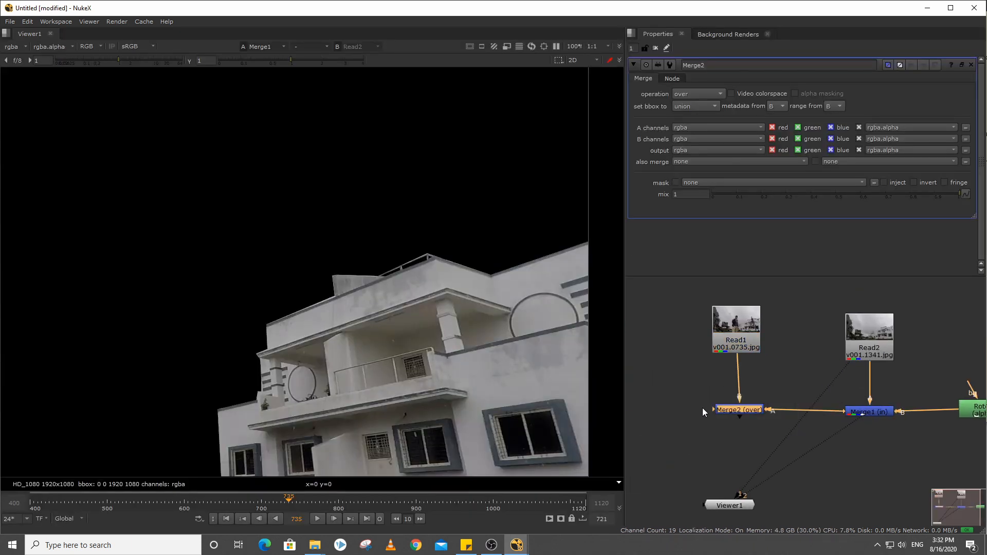
{"action": "key", "text": "1"}
{"action": "middle_click_drag", "start_coordinate": [820, 408], "coordinate": [835, 423]}
{"action": "left_click", "coordinate": [815, 391]}
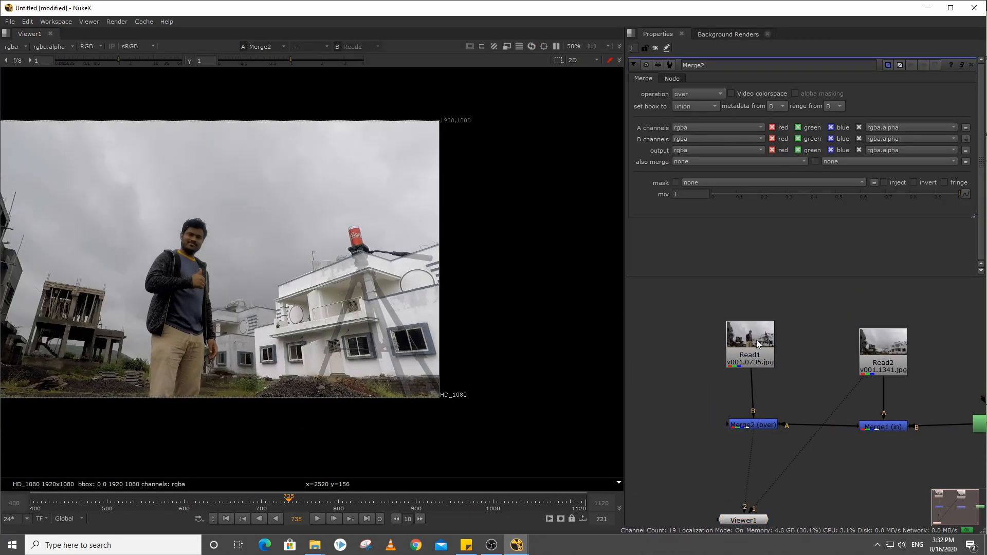
{"action": "scroll", "coordinate": [279, 347], "scroll_direction": "up", "scroll_amount": 2}
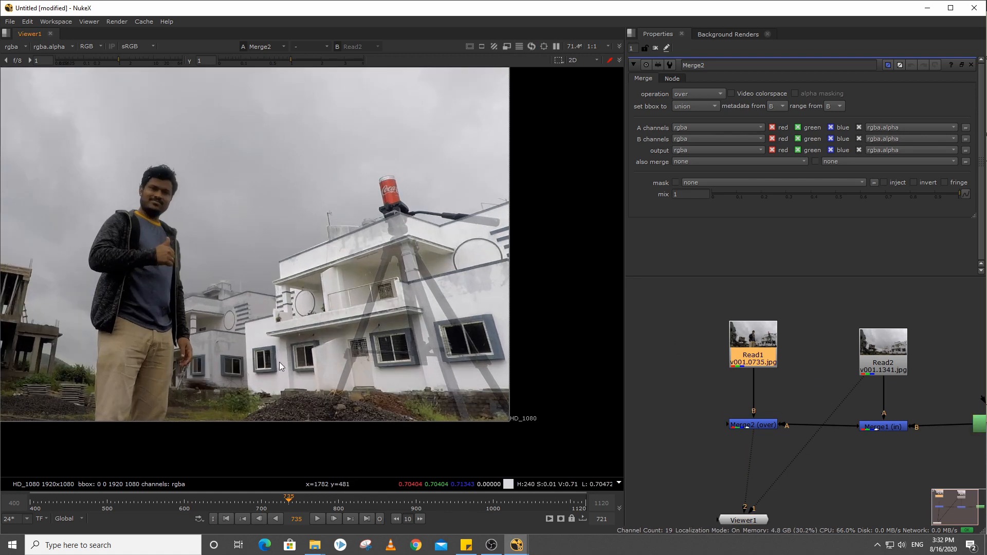
- Enable Auto Alpha on both Read2 and Read1
{"action": "middle_click_drag", "start_coordinate": [879, 392], "coordinate": [791, 395]}
{"action": "double_click", "coordinate": [801, 350]}
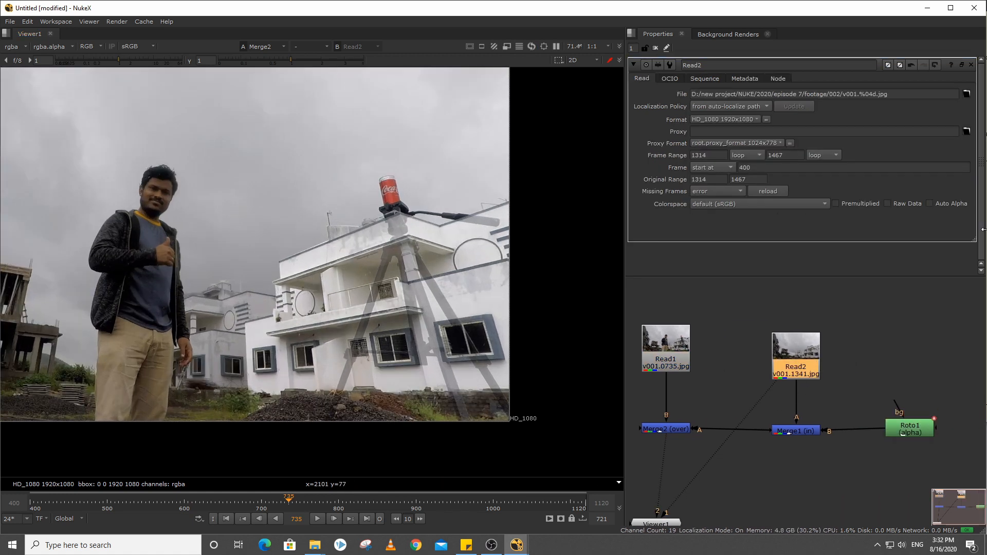
{"action": "left_click", "coordinate": [929, 204]}
{"action": "middle_click_drag", "start_coordinate": [675, 370], "coordinate": [736, 370]}
{"action": "double_click", "coordinate": [735, 369]}
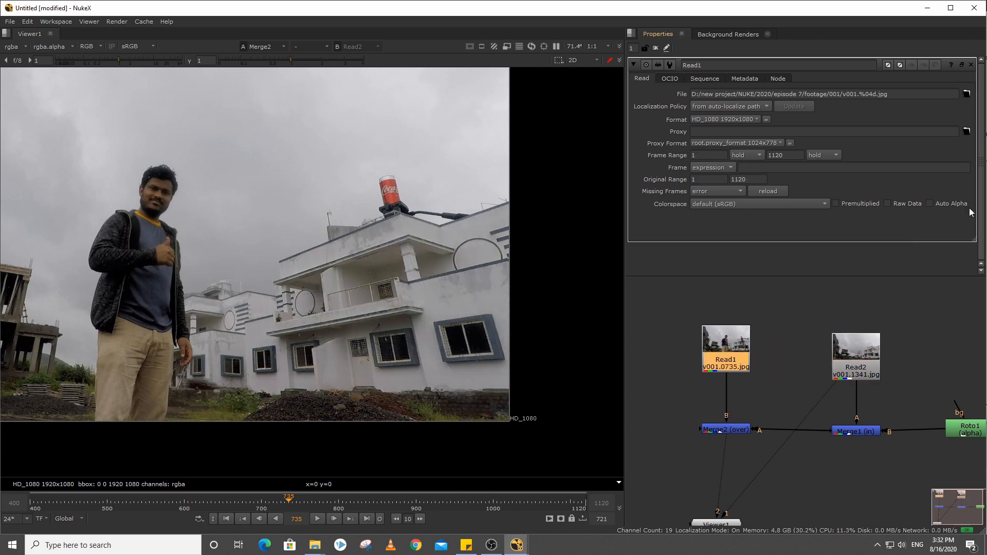
{"action": "left_click", "coordinate": [929, 203]}
- Connect Read1 to viewer input 1 and compare it with the Merge2 composite
{"action": "scroll", "coordinate": [770, 387], "scroll_direction": "down", "scroll_amount": 2}
{"action": "left_click", "coordinate": [735, 508]}
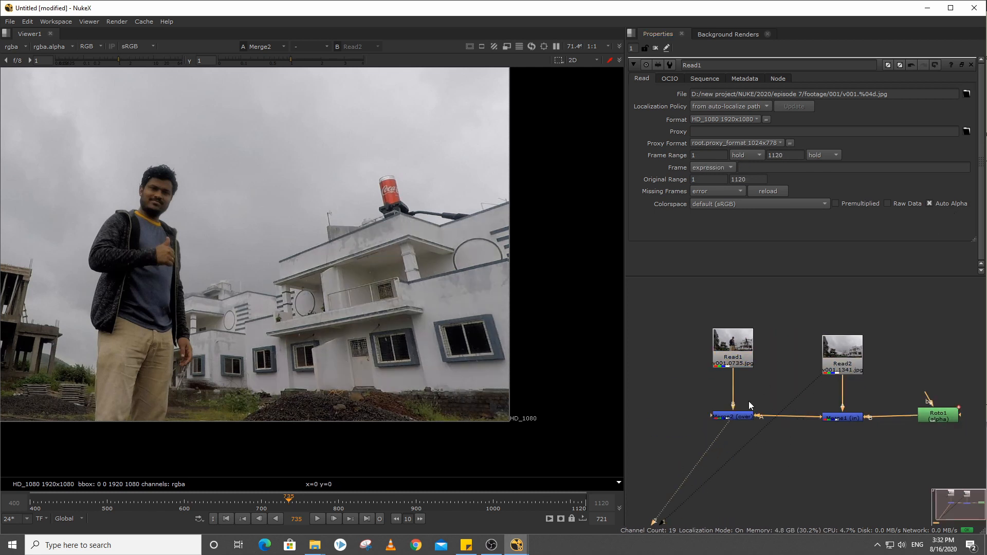
{"action": "key", "text": "1"}
{"action": "left_click_drag", "start_coordinate": [695, 366], "coordinate": [792, 460]}
{"action": "key", "text": "1"}
- Go to frame 793 and examine the can and its stand along the roof edge
{"action": "left_click_drag", "start_coordinate": [458, 501], "coordinate": [334, 513]}
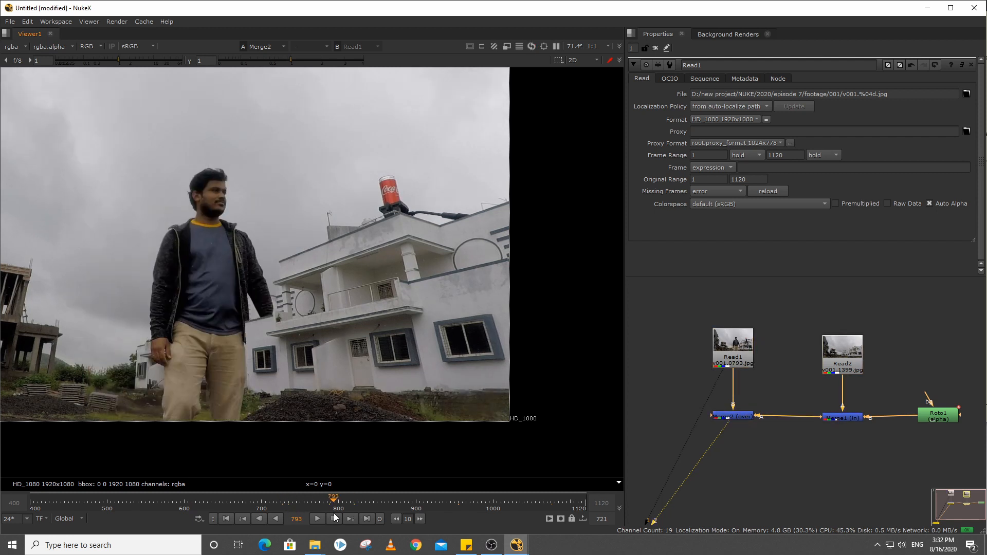
{"action": "scroll", "coordinate": [413, 192], "scroll_direction": "up", "scroll_amount": 6}
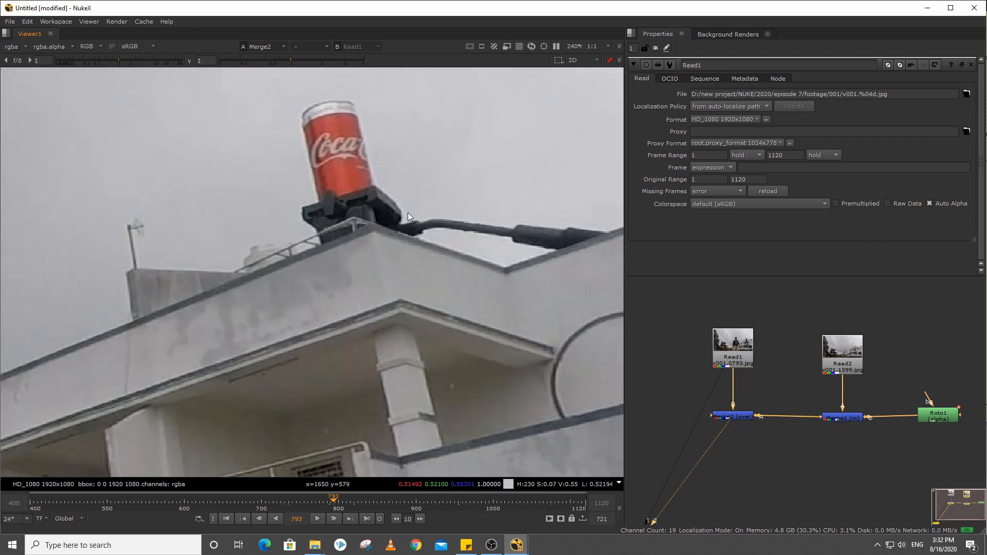
{"action": "left_click_drag", "start_coordinate": [412, 203], "coordinate": [280, 281]}
{"action": "scroll", "coordinate": [360, 216], "scroll_direction": "up", "scroll_amount": 4}
{"action": "scroll", "coordinate": [361, 216], "scroll_direction": "down", "scroll_amount": 5}
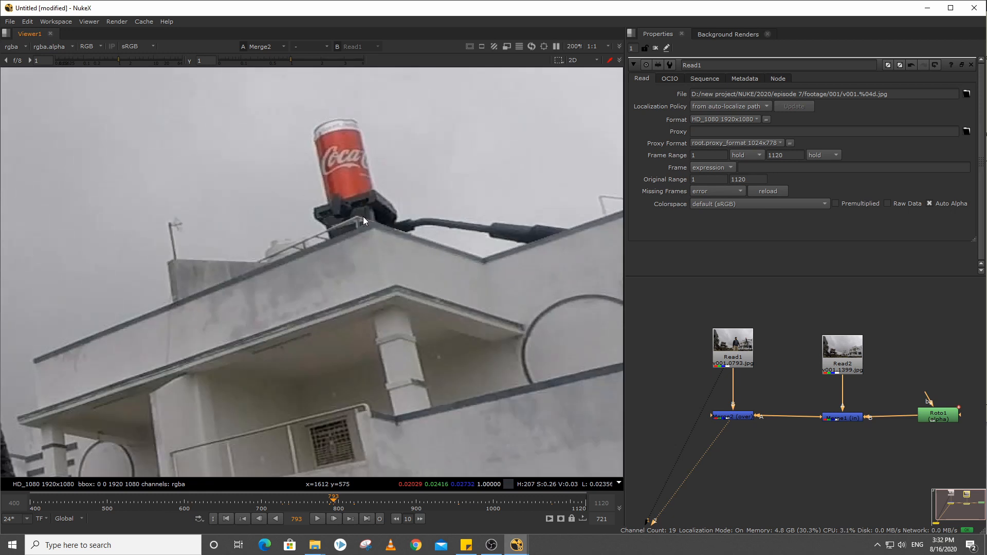
- Add a Transform node after Merge1 and move its center to the base of the house, at x 1676, y 84
{"action": "left_click", "coordinate": [853, 420]}
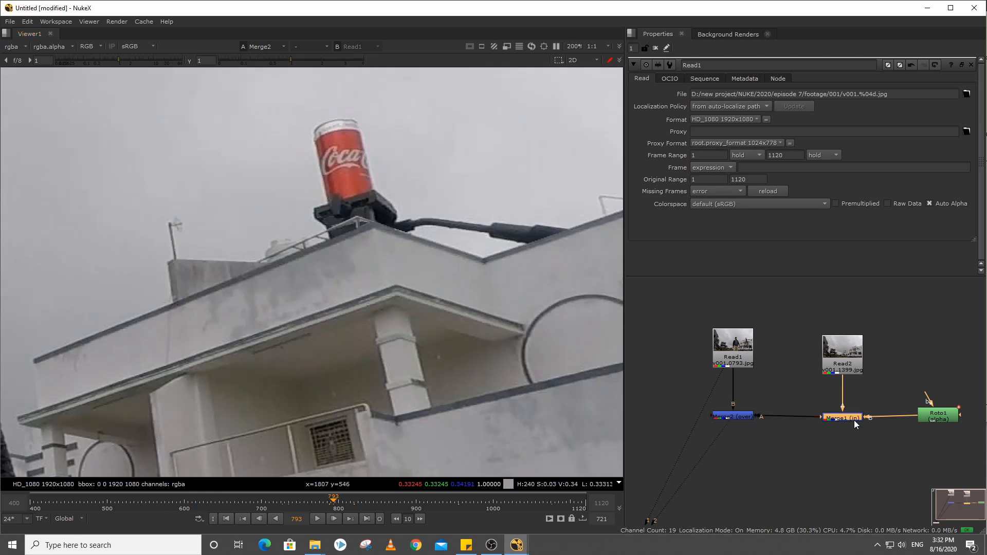
{"action": "key", "text": "t"}
{"action": "left_click_drag", "start_coordinate": [742, 422], "coordinate": [742, 440]}
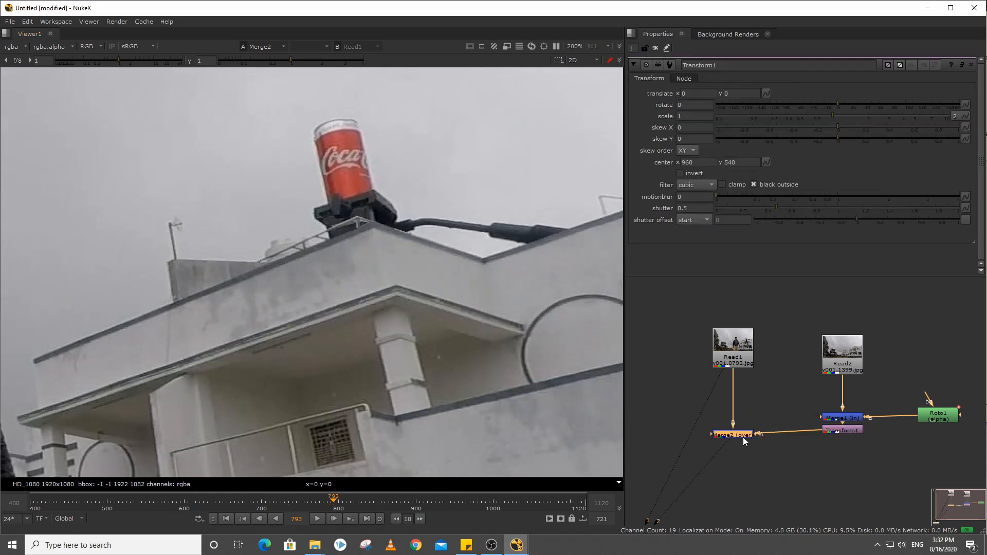
{"action": "scroll", "coordinate": [194, 251], "scroll_direction": "down", "scroll_amount": 5}
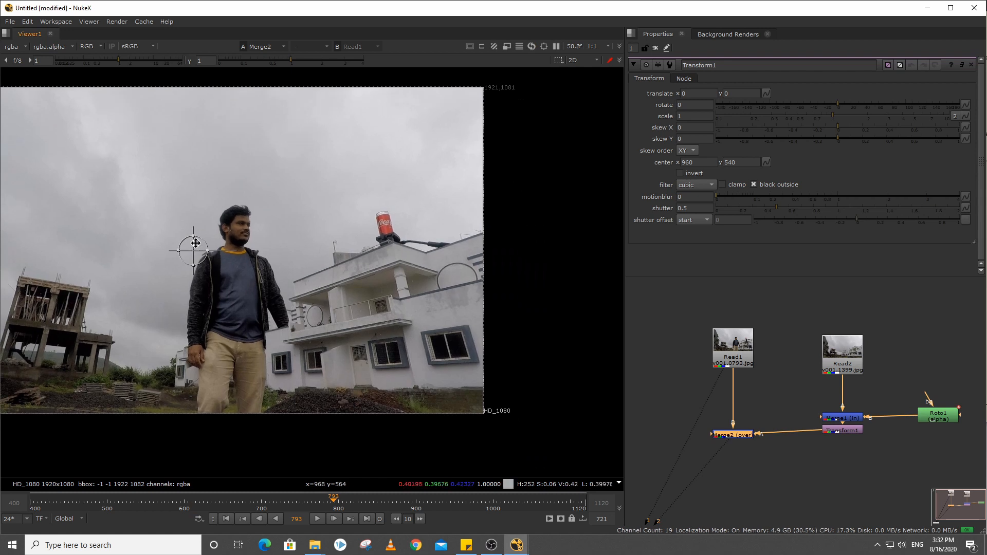
{"action": "left_click_drag", "start_coordinate": [189, 249], "coordinate": [407, 388], "text": "ctrl"}
{"action": "scroll", "coordinate": [370, 221], "scroll_direction": "up", "scroll_amount": 4}
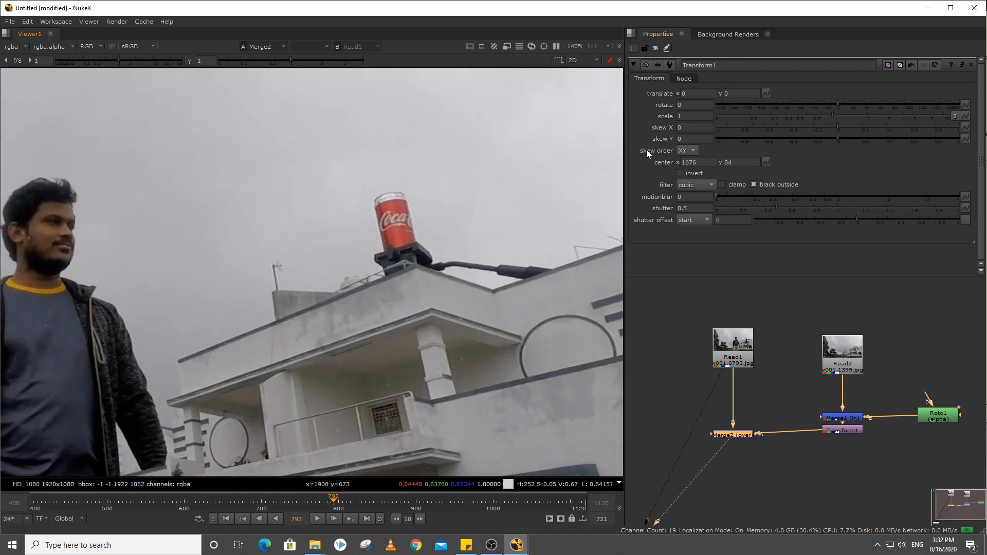
- Split the Transform's scale into width and height, set the height to 1.09, and check the stretched house edges
{"action": "left_click", "coordinate": [955, 116]}
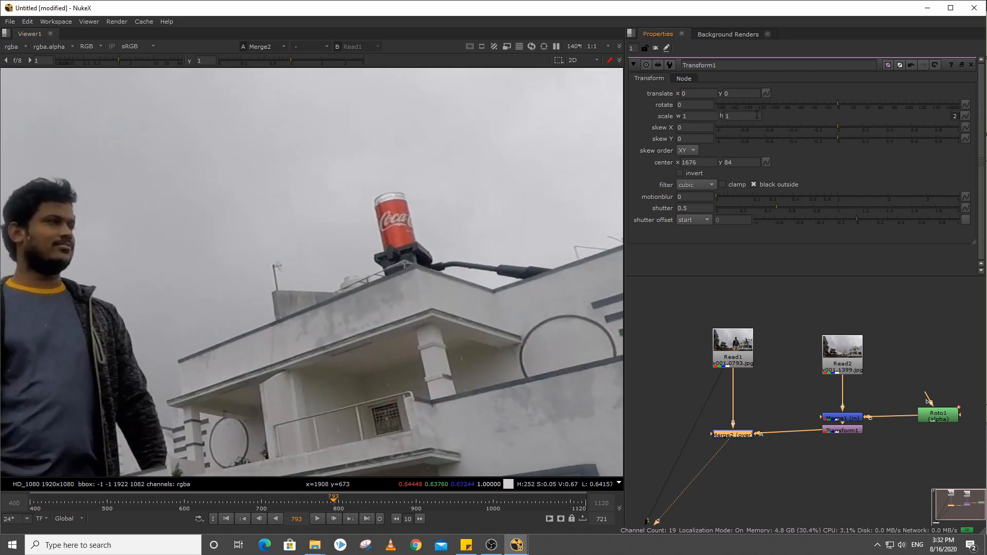
{"action": "type", "text": ".03"}
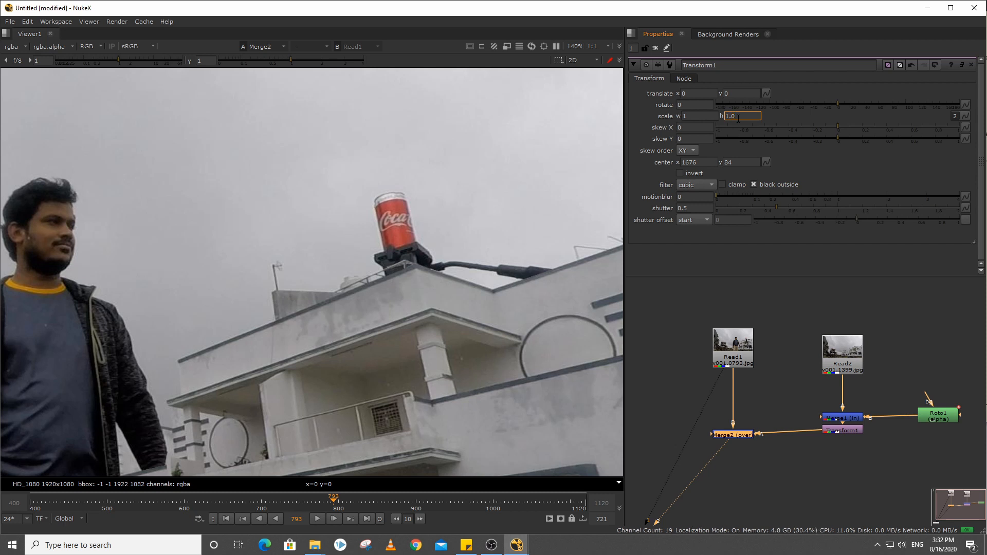
{"action": "key", "text": "Return"}
{"action": "key", "text": "Up"}
{"action": "key", "text": "Up"}
{"action": "key", "text": "Up"}
{"action": "key", "text": "Up"}
{"action": "key", "text": "Up"}
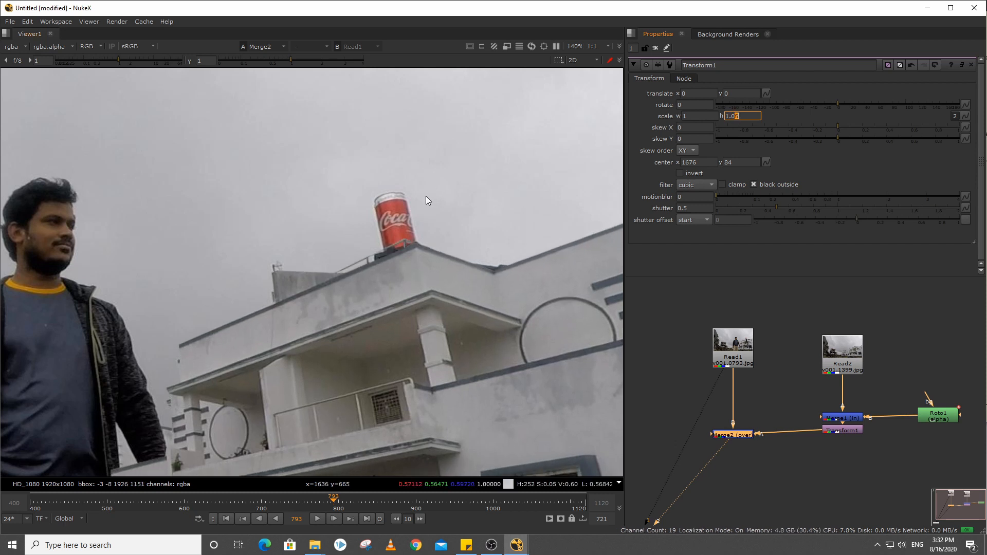
{"action": "key", "text": "Up"}
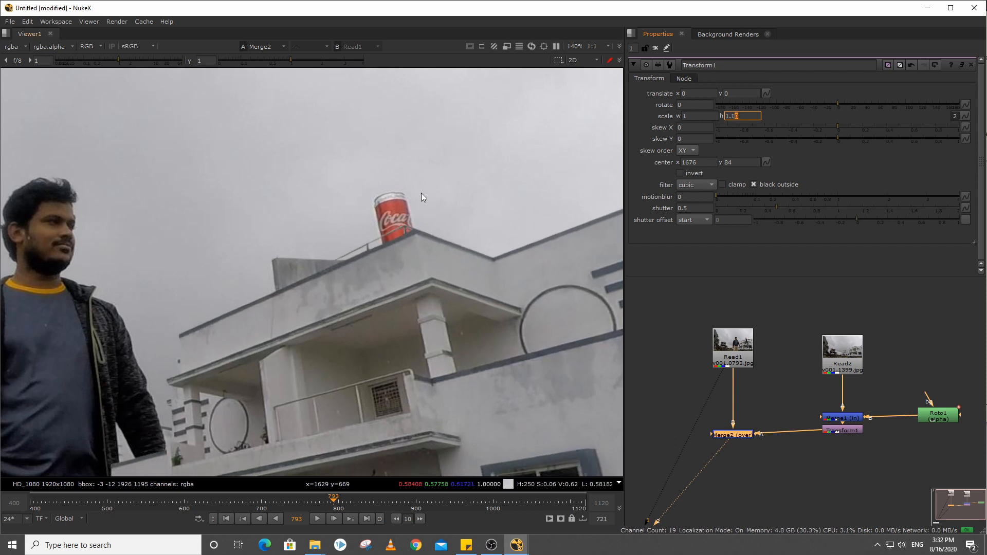
{"action": "scroll", "coordinate": [257, 332], "scroll_direction": "down", "scroll_amount": 3}
{"action": "scroll", "coordinate": [340, 282], "scroll_direction": "up", "scroll_amount": 7}
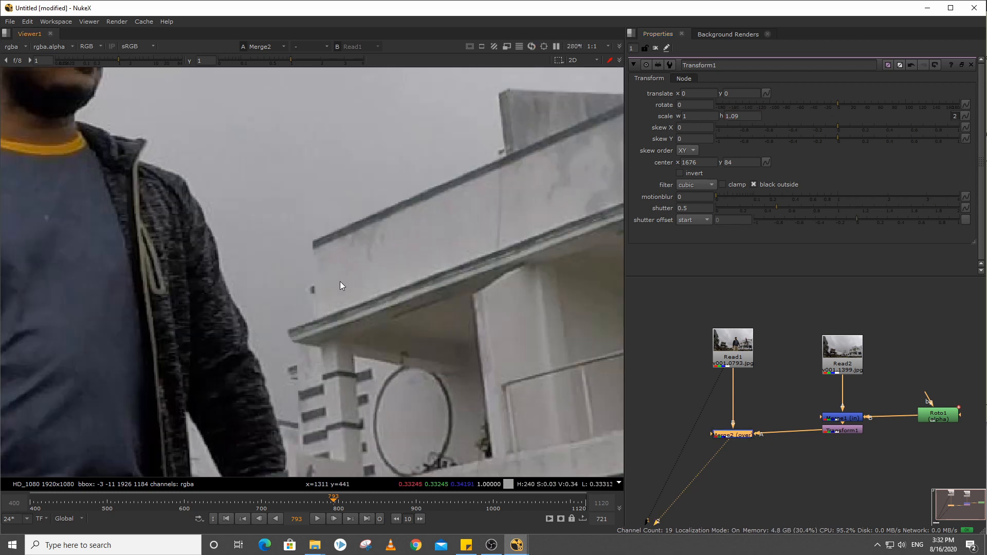
{"action": "left_click", "coordinate": [702, 117]}
{"action": "key", "text": "Up"}
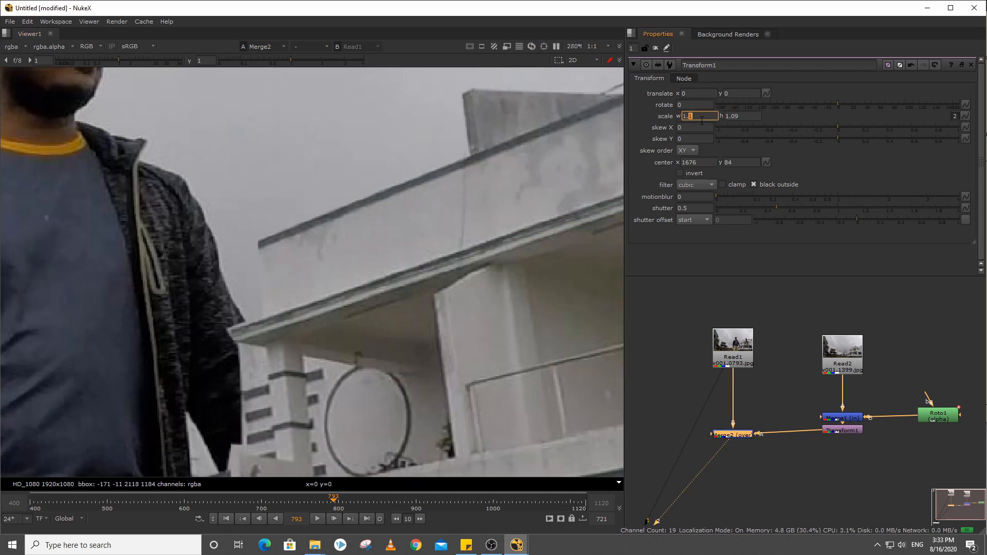
{"action": "key", "text": "Left"}
{"action": "key", "text": "Down"}
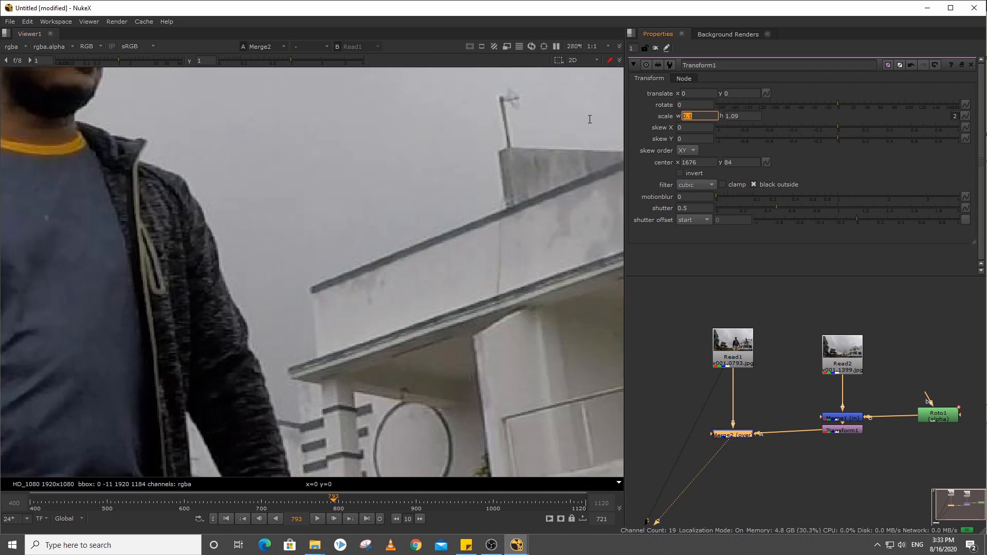
{"action": "key", "text": "Down"}
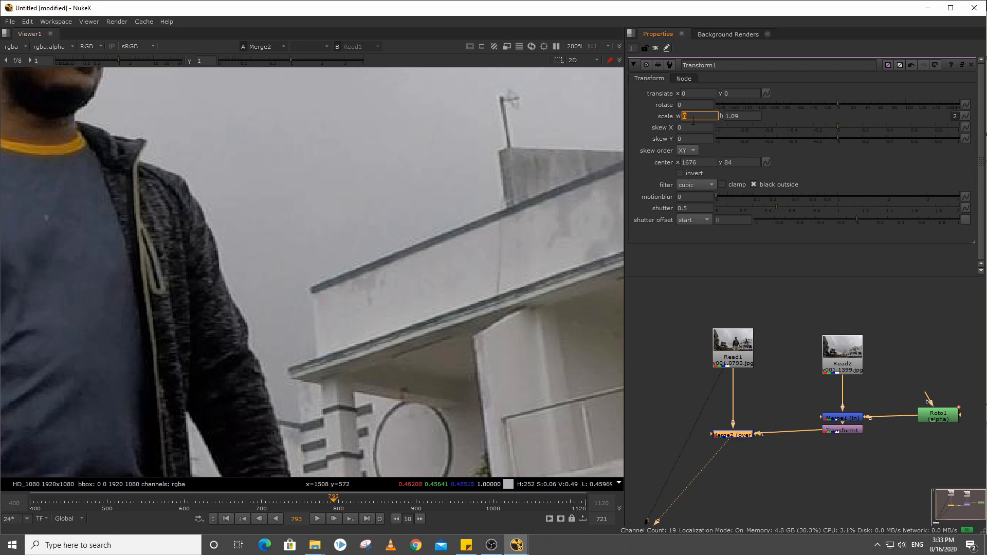
{"action": "key", "text": "Up"}
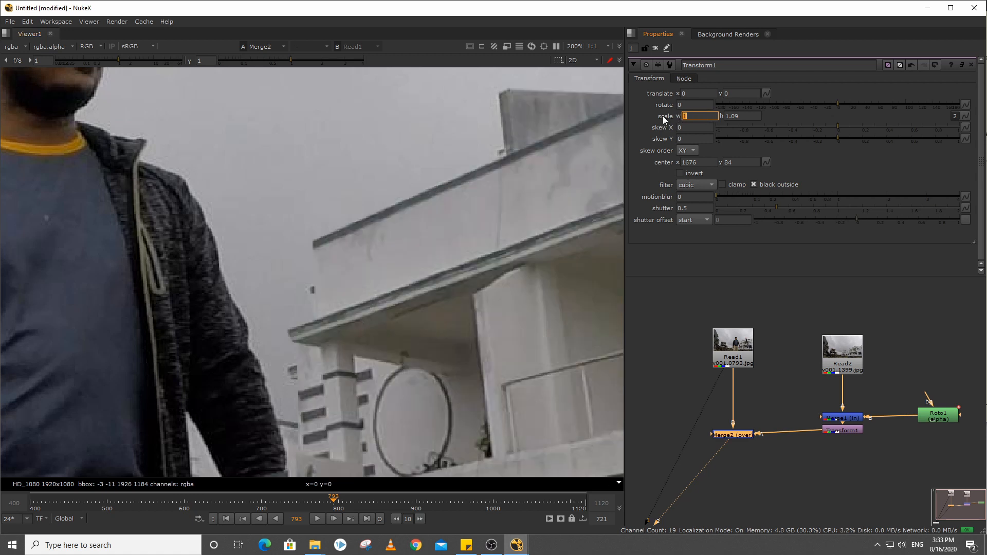
- Set the house Transform's scale width to 1.02 and check the widened house against the whole frame
{"action": "scroll", "coordinate": [350, 193], "scroll_direction": "down", "scroll_amount": 5}
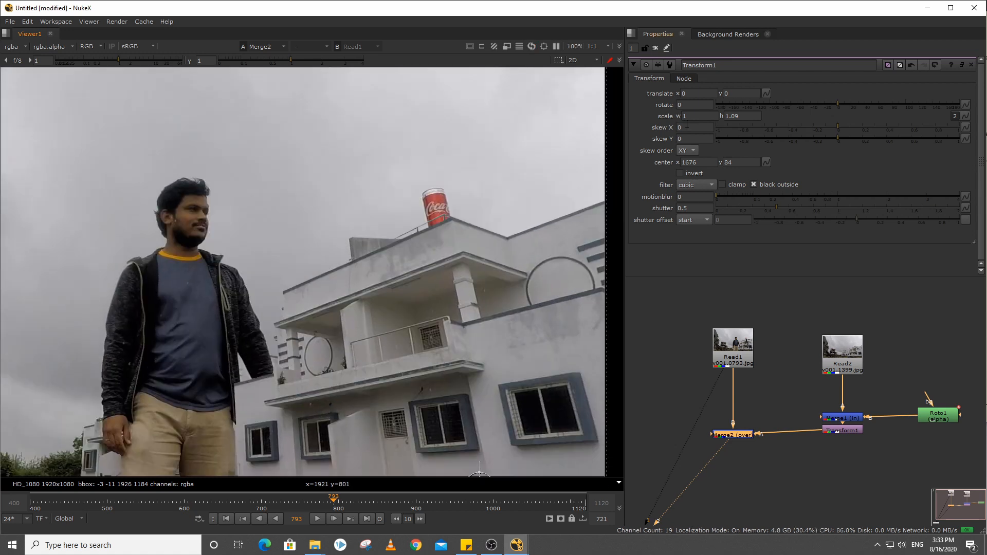
{"action": "left_click", "coordinate": [704, 116]}
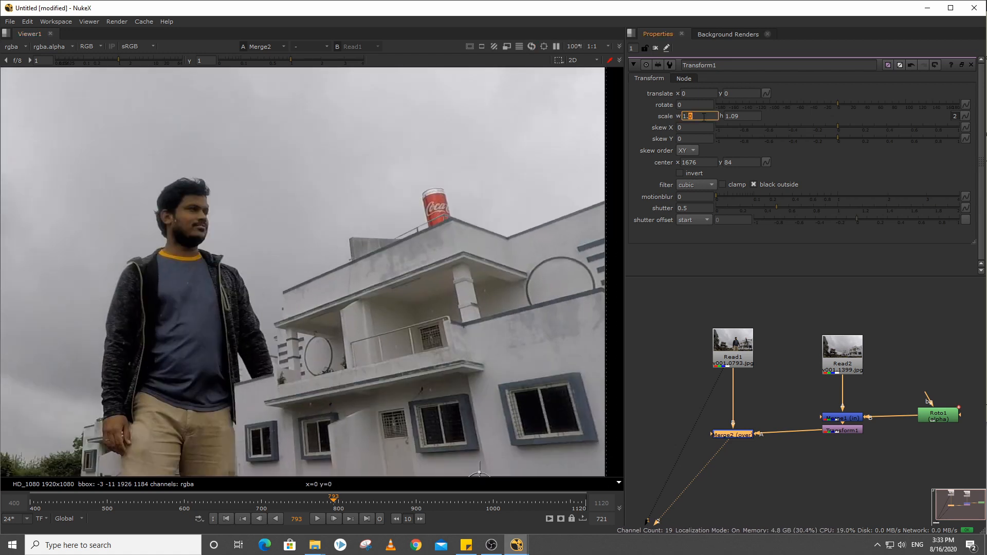
{"action": "type", "text": "0"}
{"action": "key", "text": "Up"}
{"action": "key", "text": "Up"}
{"action": "scroll", "coordinate": [378, 218], "scroll_direction": "down", "scroll_amount": 3}
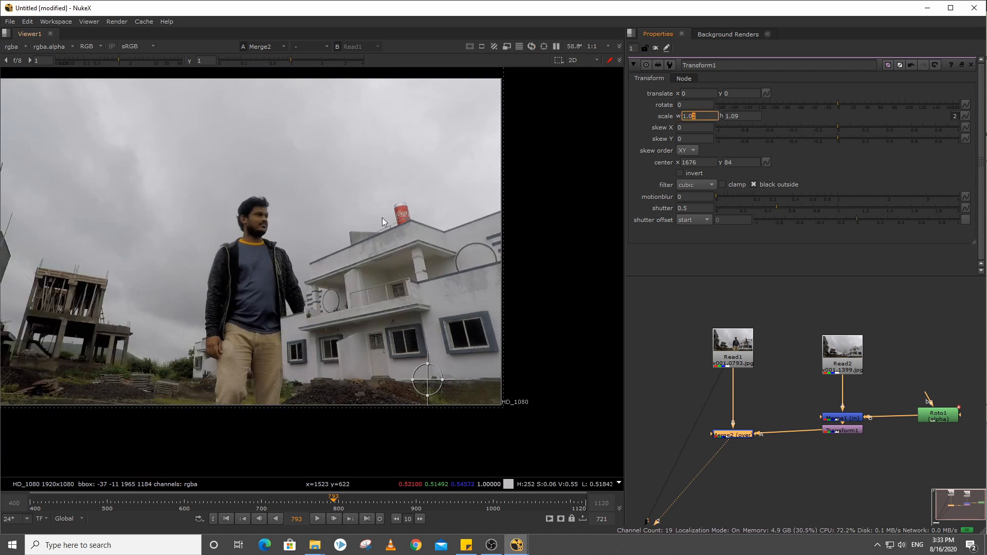
{"action": "middle_click_drag", "start_coordinate": [381, 216], "coordinate": [412, 273]}
{"action": "scroll", "coordinate": [413, 273], "scroll_direction": "up", "scroll_amount": 2}
{"action": "scroll", "coordinate": [413, 274], "scroll_direction": "down", "scroll_amount": 3}
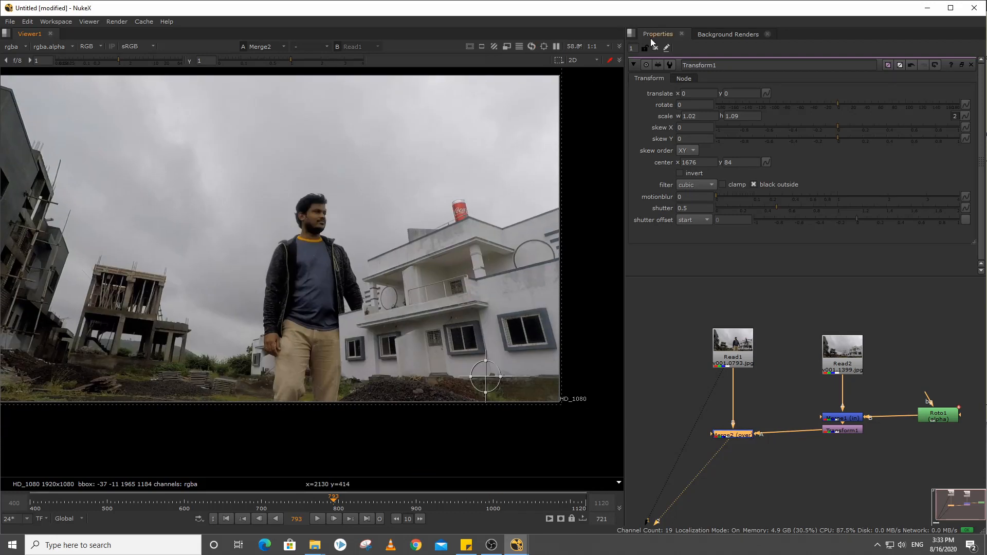
- Close the open node properties and play back the composite to check the stretched house in motion
{"action": "left_click", "coordinate": [656, 48]}
{"action": "left_click_drag", "start_coordinate": [476, 501], "coordinate": [393, 500]}
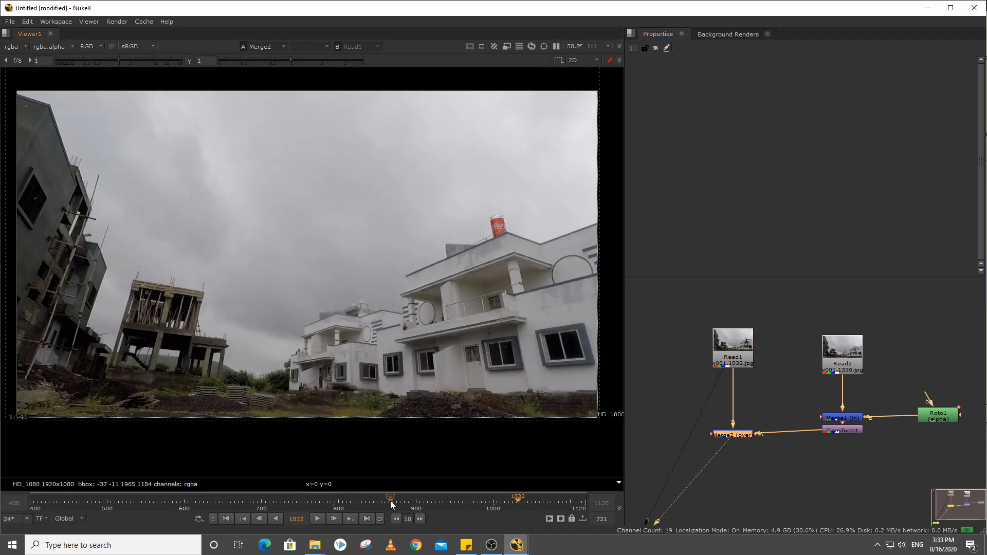
{"action": "left_click", "coordinate": [317, 518]}
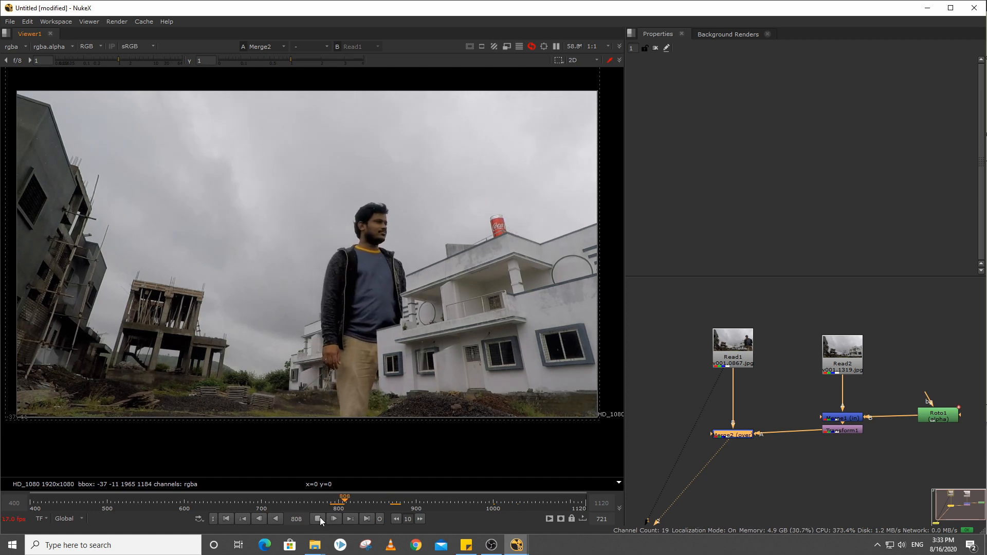
{"action": "left_click", "coordinate": [318, 519]}
- Add a Transform node after Merge2 and place it a little below the merge in the node graph
{"action": "middle_click_drag", "start_coordinate": [855, 483], "coordinate": [894, 413]}
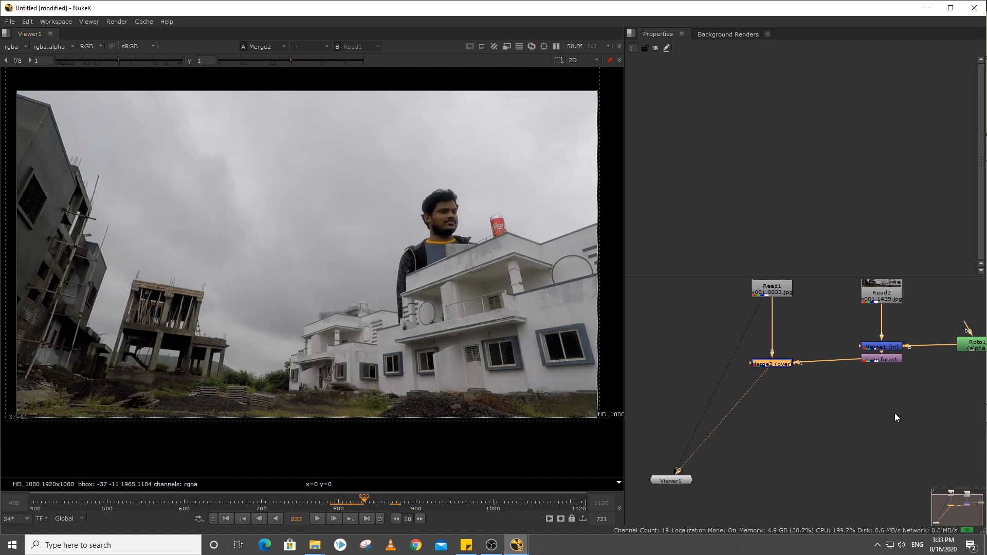
{"action": "left_click", "coordinate": [794, 378]}
{"action": "left_click", "coordinate": [784, 364]}
{"action": "key", "text": "t"}
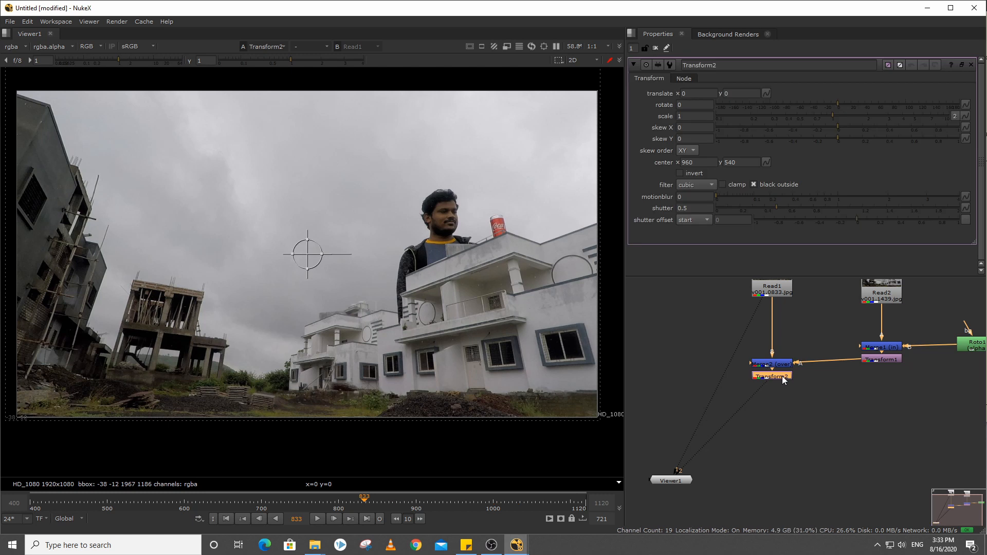
{"action": "left_click_drag", "start_coordinate": [772, 371], "coordinate": [781, 402]}
- Go to frame 400 and set the scale of the Transform below Merge2 to 1.1
{"action": "middle_click_drag", "start_coordinate": [331, 304], "coordinate": [331, 310]}
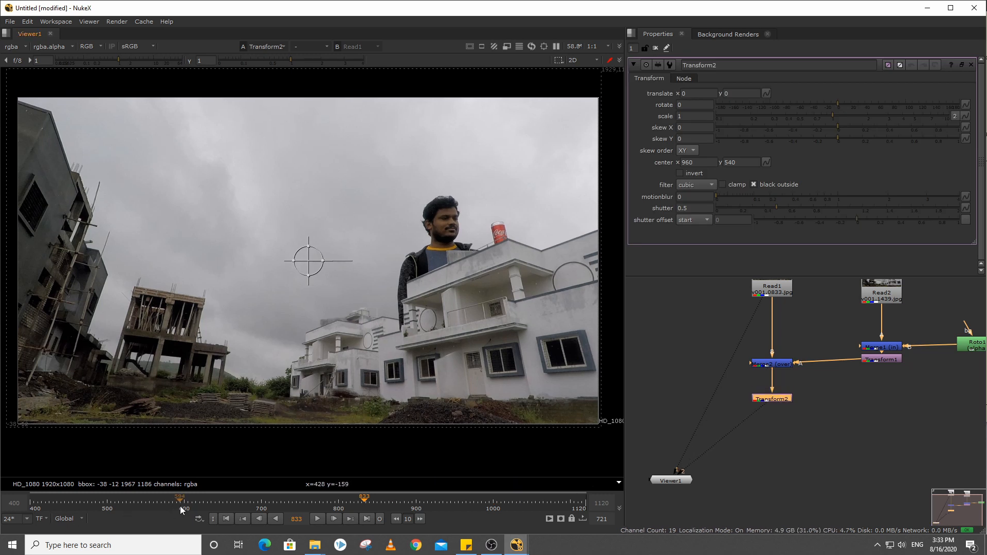
{"action": "left_click", "coordinate": [31, 509]}
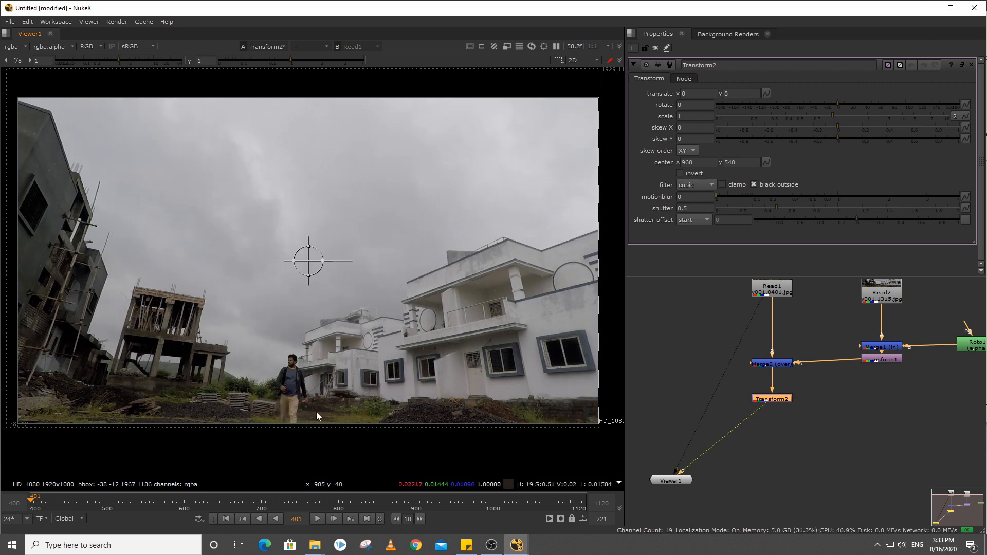
{"action": "middle_click_drag", "start_coordinate": [321, 409], "coordinate": [316, 404]}
{"action": "scroll", "coordinate": [445, 222], "scroll_direction": "up", "scroll_amount": 1}
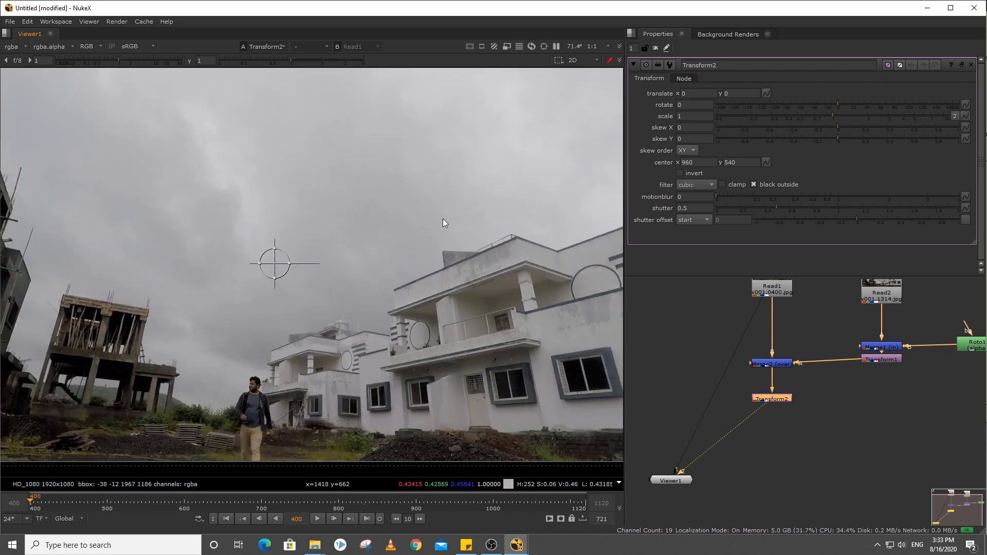
{"action": "middle_click_drag", "start_coordinate": [445, 223], "coordinate": [493, 240]}
{"action": "left_click", "coordinate": [703, 124]}
{"action": "scroll", "coordinate": [704, 123], "scroll_direction": "up", "scroll_amount": 1}
{"action": "scroll", "coordinate": [704, 122], "scroll_direction": "down", "scroll_amount": 1}
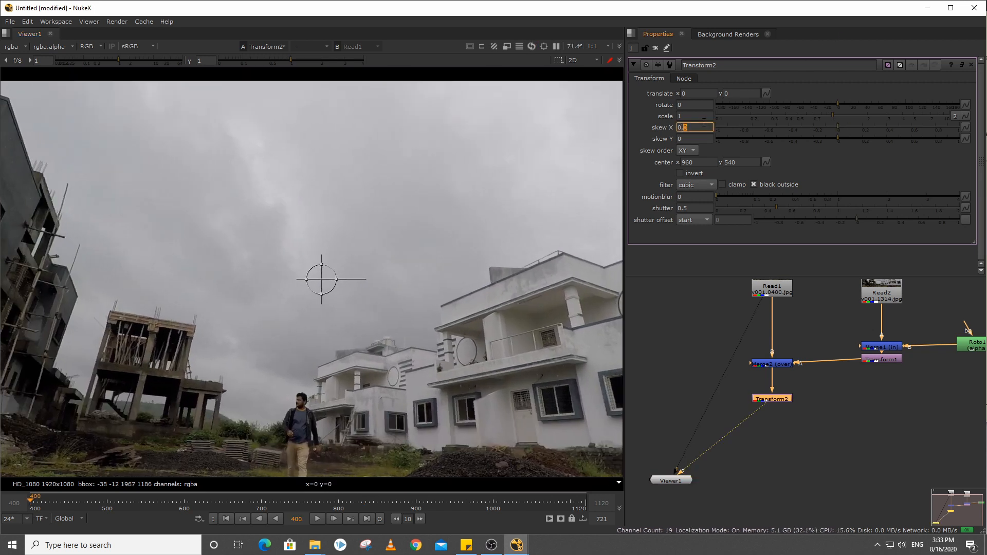
{"action": "left_click", "coordinate": [704, 116]}
{"action": "scroll", "coordinate": [704, 115], "scroll_direction": "up", "scroll_amount": 1}
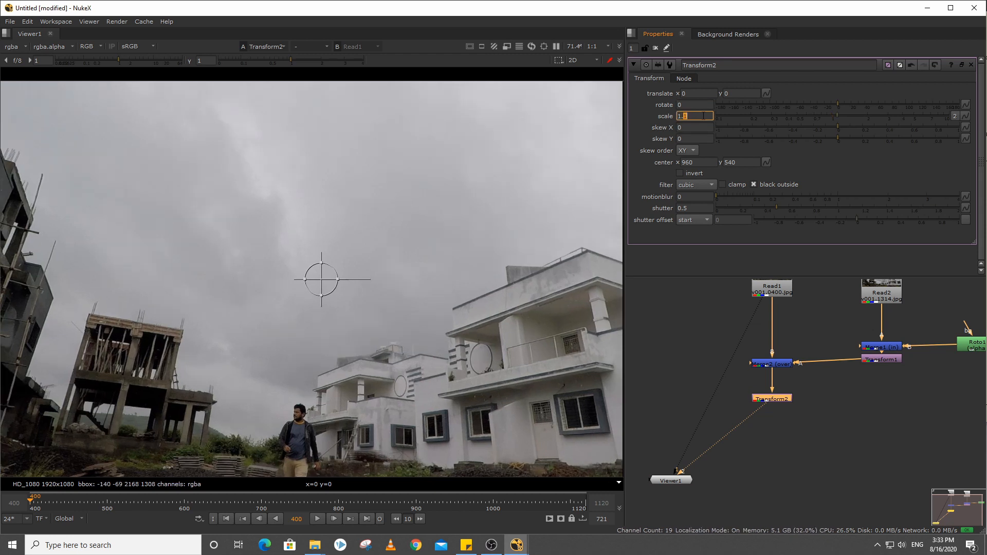
- Reframe the enlarged composite by moving it to translate x -90, y -62
{"action": "key", "text": "minus"}
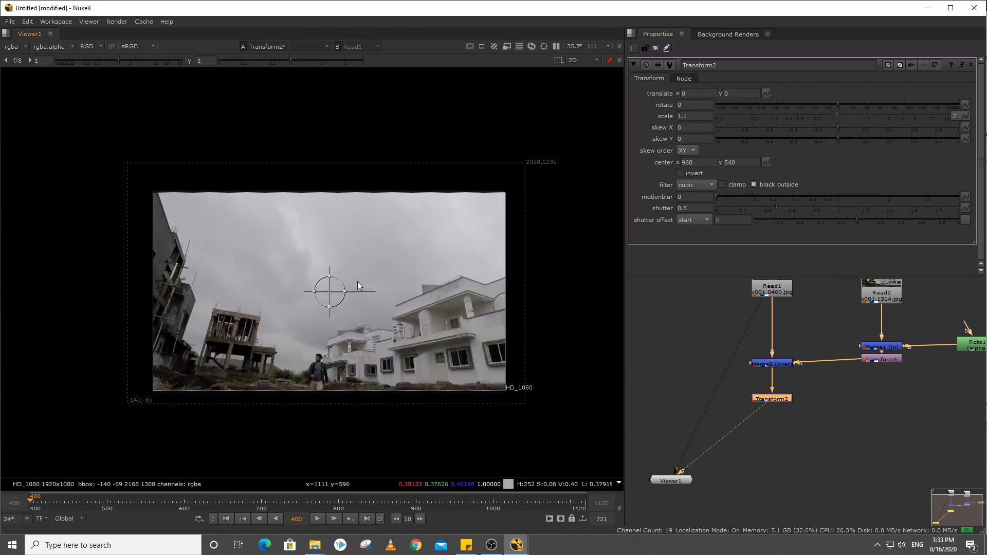
{"action": "left_click_drag", "start_coordinate": [336, 291], "coordinate": [312, 302]}
{"action": "scroll", "coordinate": [340, 332], "scroll_direction": "up", "scroll_amount": 5}
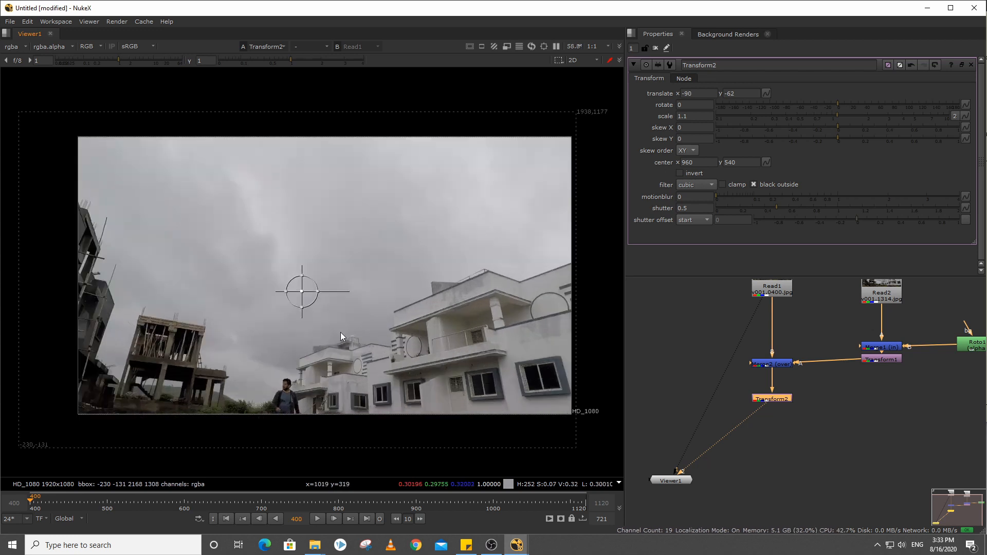
{"action": "scroll", "coordinate": [397, 325], "scroll_direction": "down", "scroll_amount": 2}
- Set keyframes on Transform2's scale and rotate values at frame 400
{"action": "left_click", "coordinate": [965, 115]}
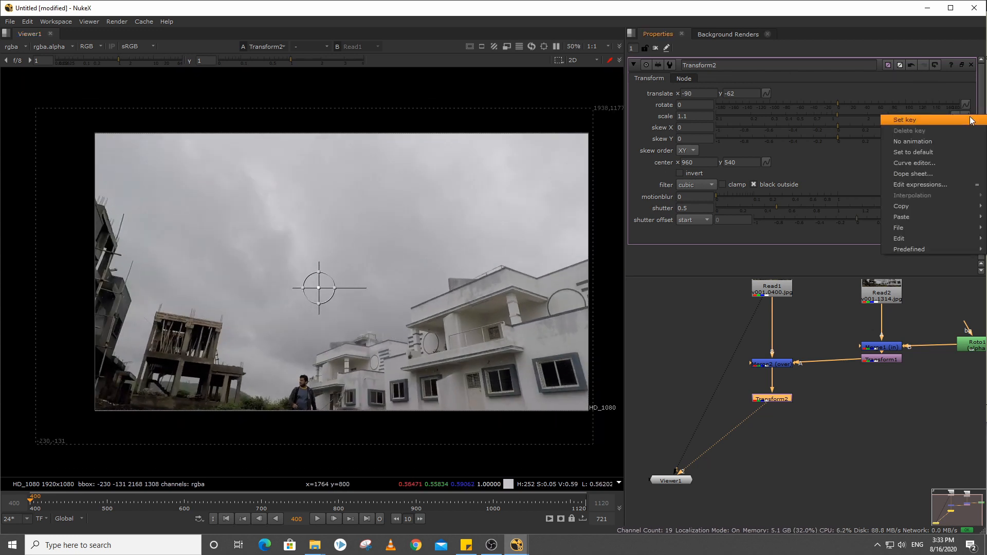
{"action": "left_click", "coordinate": [925, 124]}
{"action": "left_click", "coordinate": [965, 104]}
{"action": "left_click", "coordinate": [926, 113]}
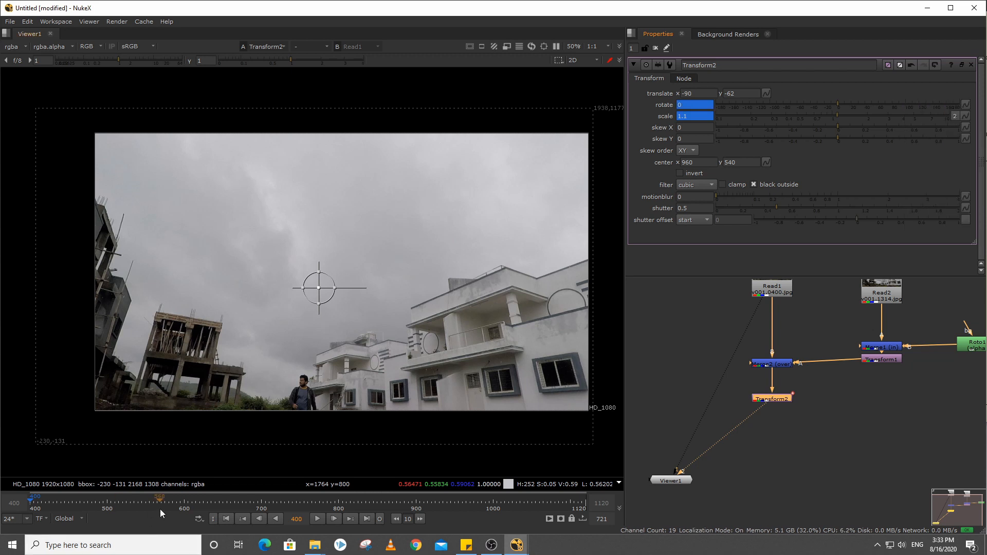
- Go to frame 600 and keyframe Transform2's scale at 1.45
{"action": "left_click", "coordinate": [186, 507]}
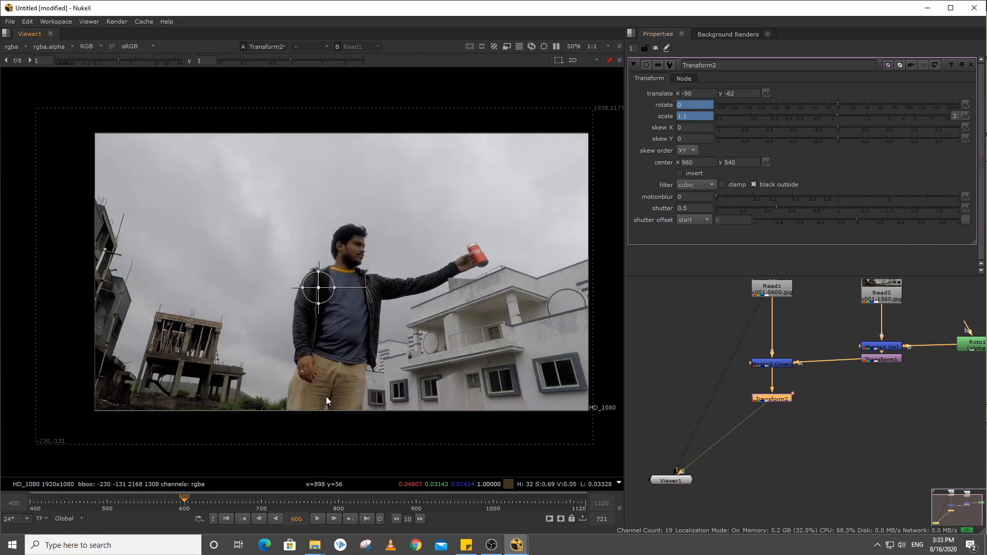
{"action": "scroll", "coordinate": [383, 328], "scroll_direction": "up", "scroll_amount": 2}
{"action": "scroll", "coordinate": [391, 327], "scroll_direction": "down", "scroll_amount": 2}
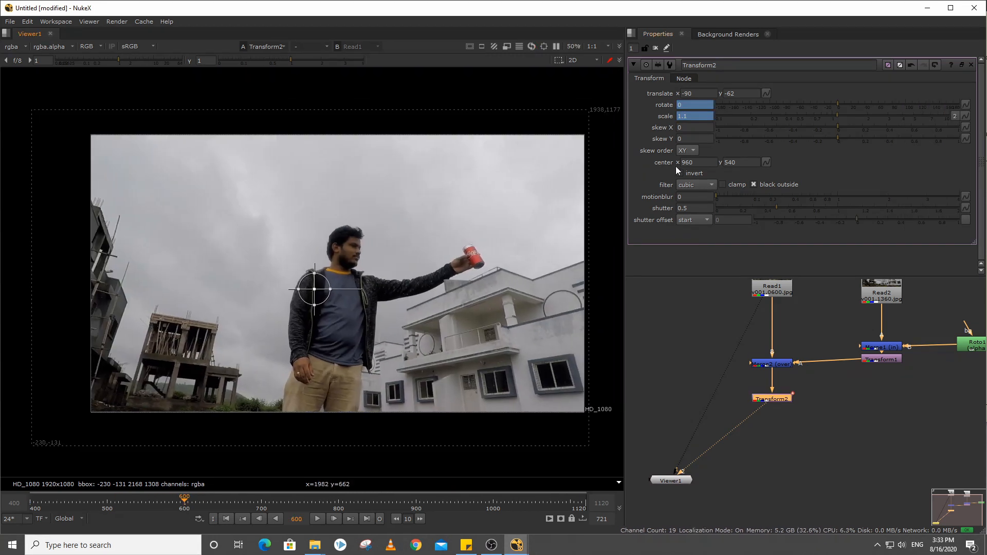
{"action": "left_click", "coordinate": [693, 118]}
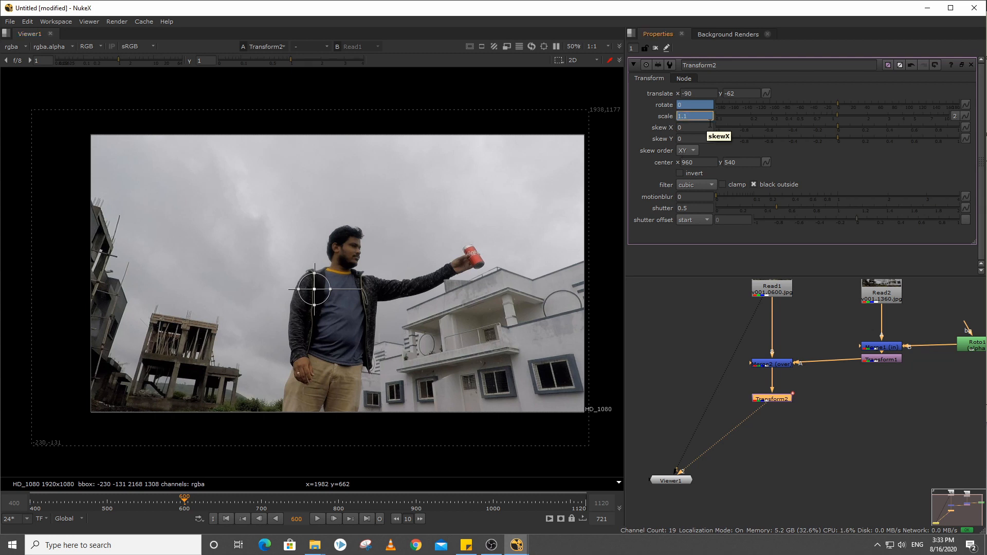
{"action": "type", "text": "1.45"}
{"action": "key", "text": "Return"}
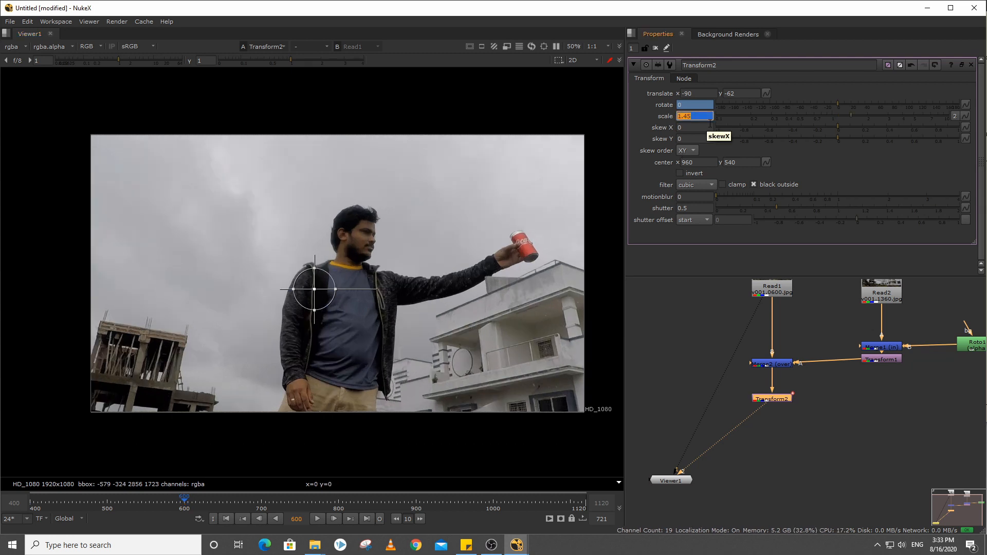
- Reframe the man, can and house at frame 600 by moving the composite to translate x -430, y 104
{"action": "scroll", "coordinate": [457, 267], "scroll_direction": "down", "scroll_amount": 1}
{"action": "left_click_drag", "start_coordinate": [339, 303], "coordinate": [264, 268]}
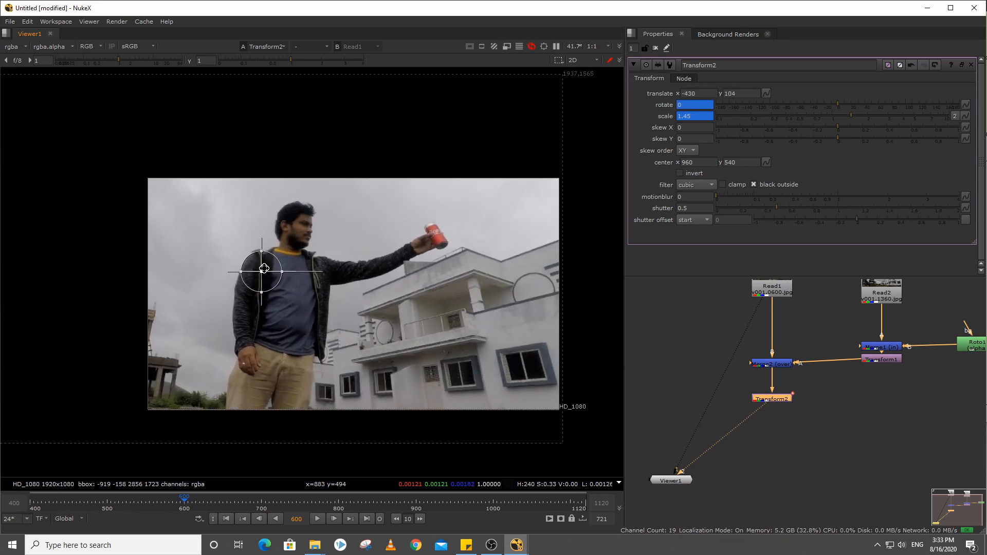
{"action": "middle_click_drag", "start_coordinate": [455, 427], "coordinate": [449, 437]}
- Go back to frame 407, close the node properties and play the sequence to review the animated zoom
{"action": "left_click", "coordinate": [35, 501]}
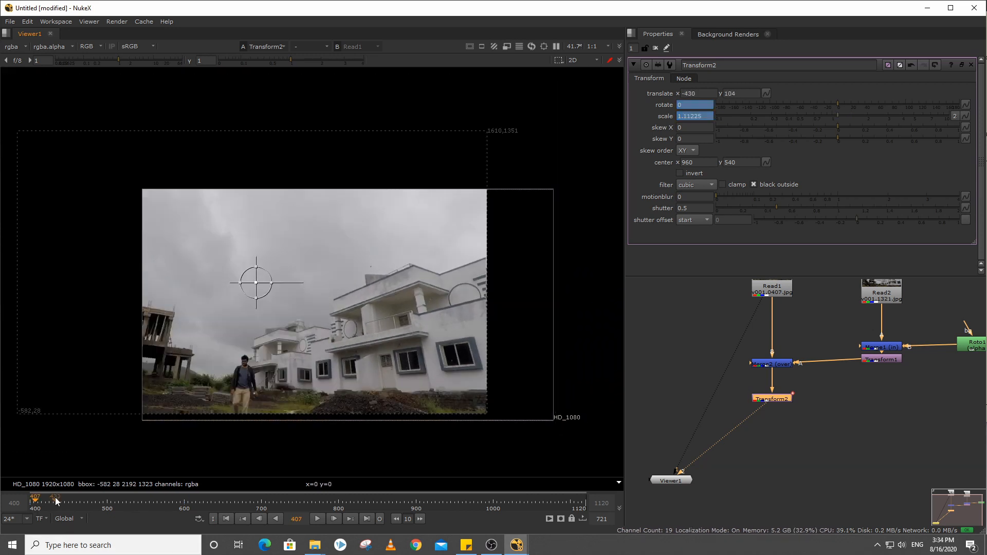
{"action": "left_click", "coordinate": [655, 48]}
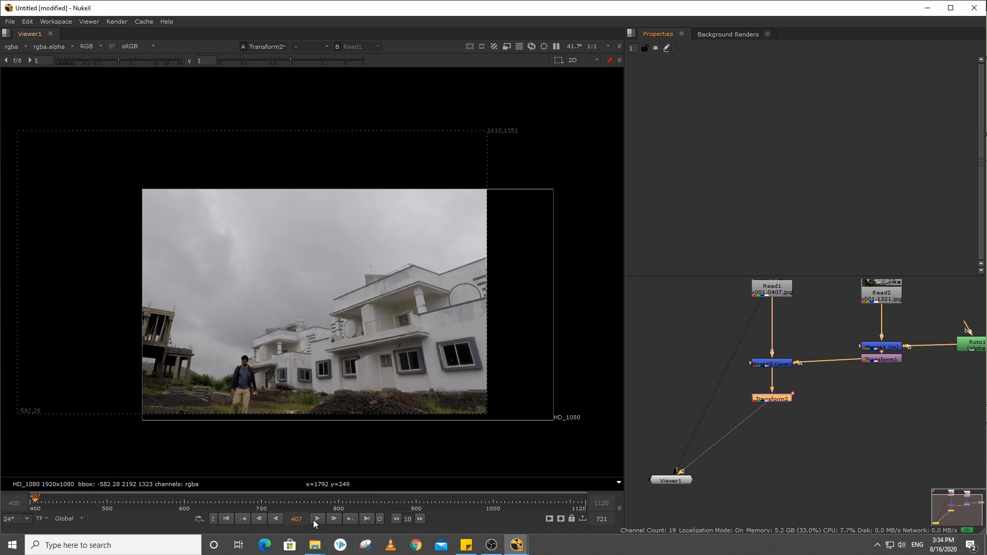
{"action": "left_click", "coordinate": [276, 518]}
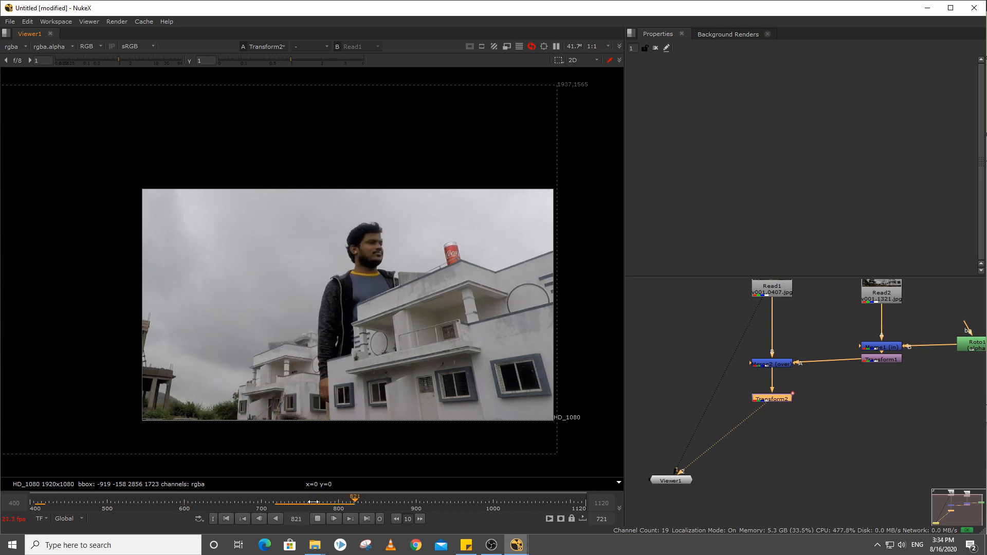
{"action": "left_click", "coordinate": [316, 519]}
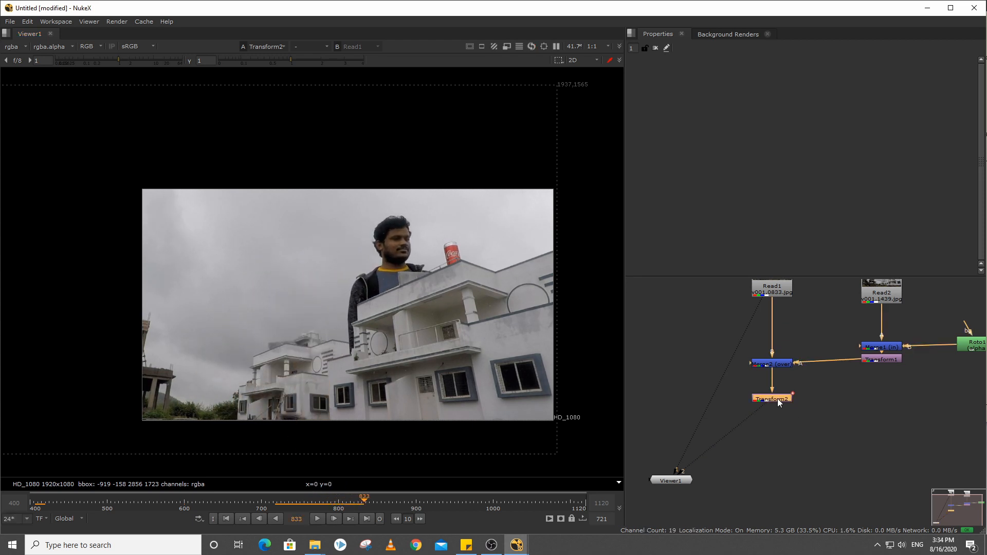
- Add a CameraShake node after Transform2
{"action": "key", "text": "Tab"}
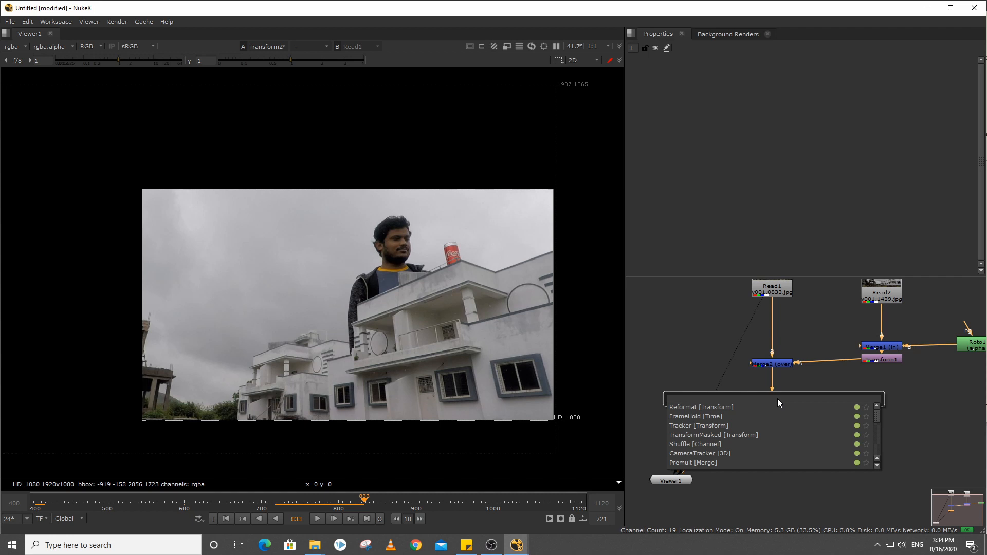
{"action": "type", "text": "camera"}
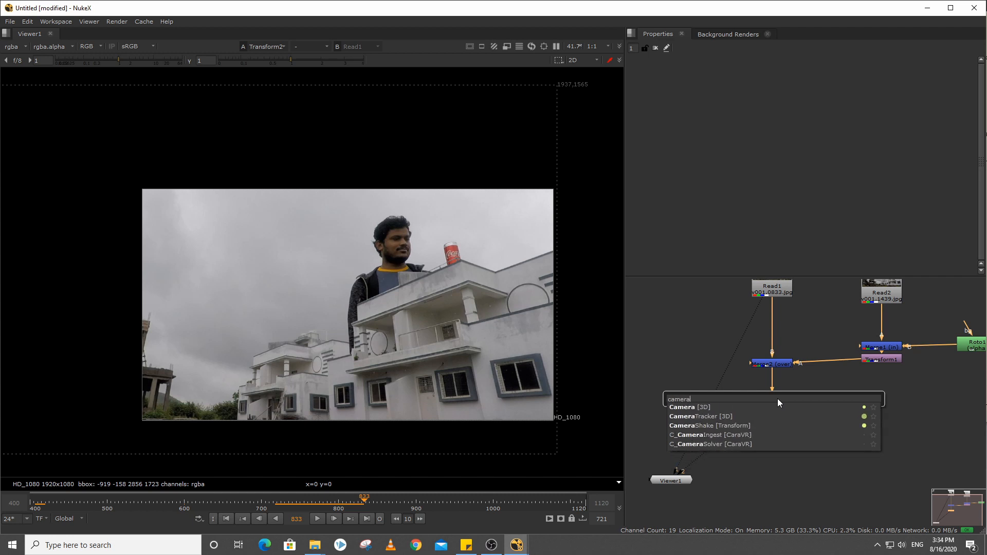
{"action": "key", "text": "Down"}
{"action": "key", "text": "Down"}
{"action": "key", "text": "Down"}
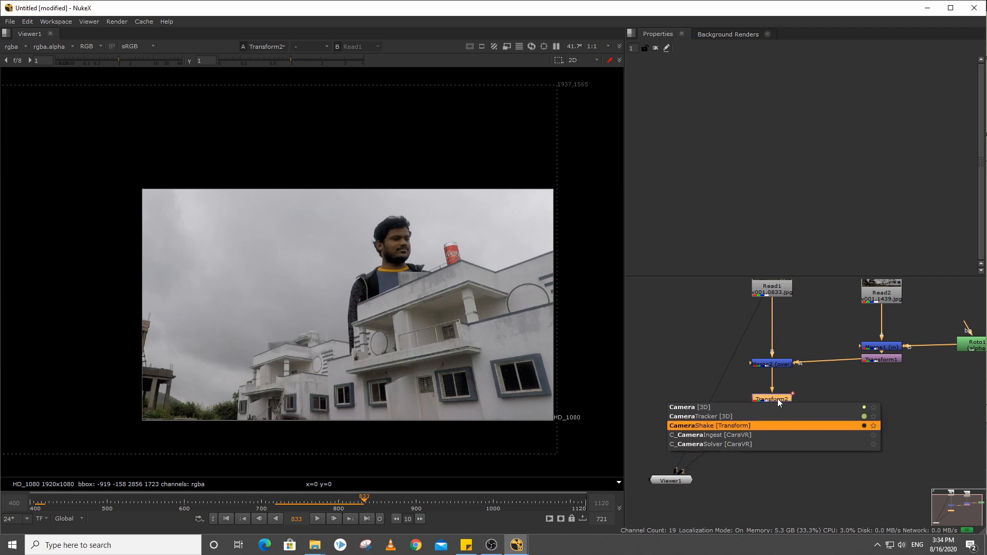
{"action": "key", "text": "Return"}
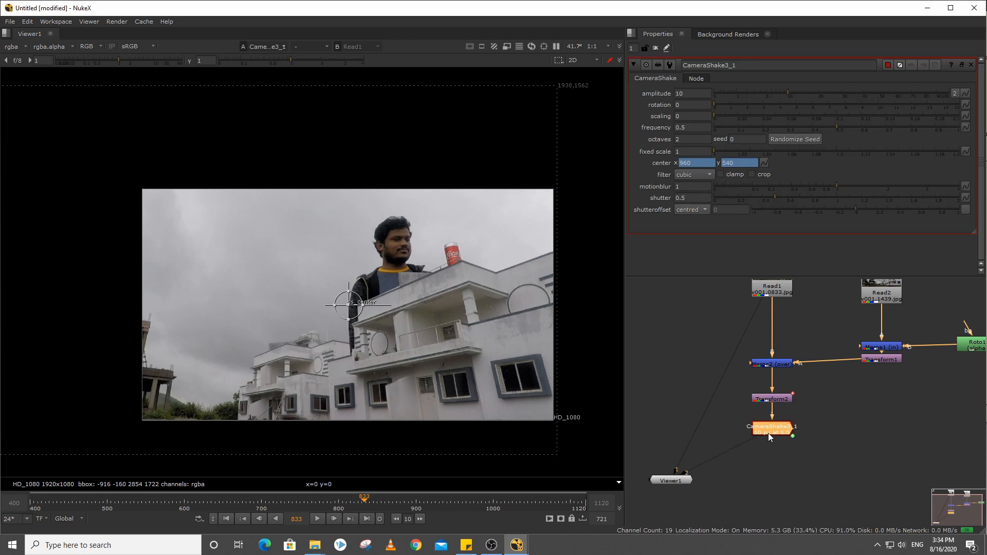
{"action": "middle_click_drag", "start_coordinate": [454, 295], "coordinate": [438, 295]}
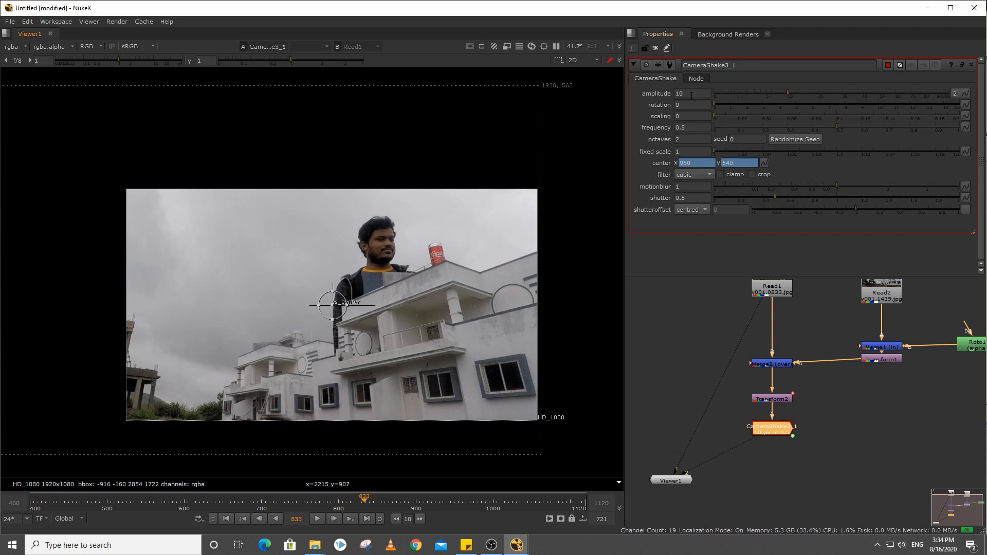
- Set the camera shake's amplitude to 3 and add a Reformat node after CameraShake3_1
{"action": "type", "text": "3"}
{"action": "key", "text": "Return"}
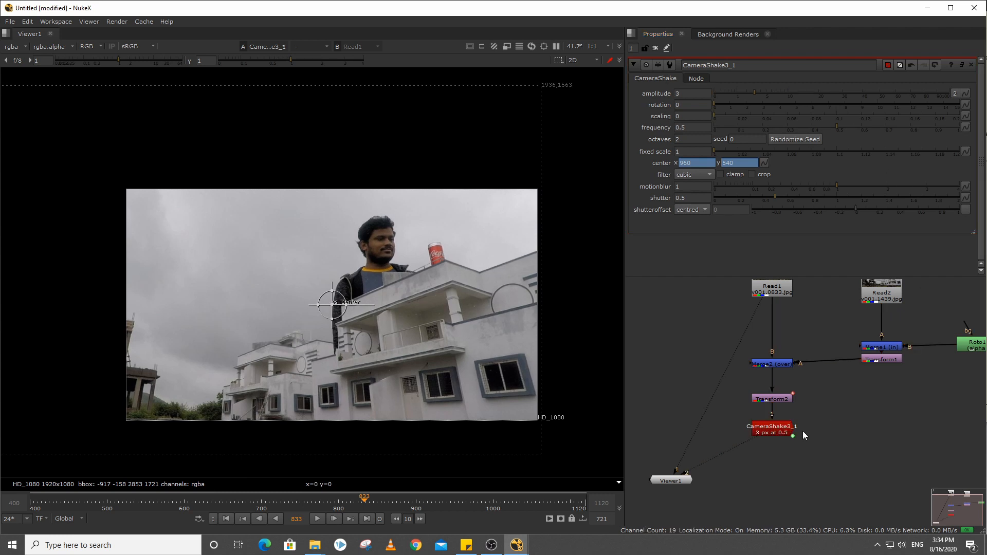
{"action": "key", "text": "Tab"}
{"action": "type", "text": "refor"}
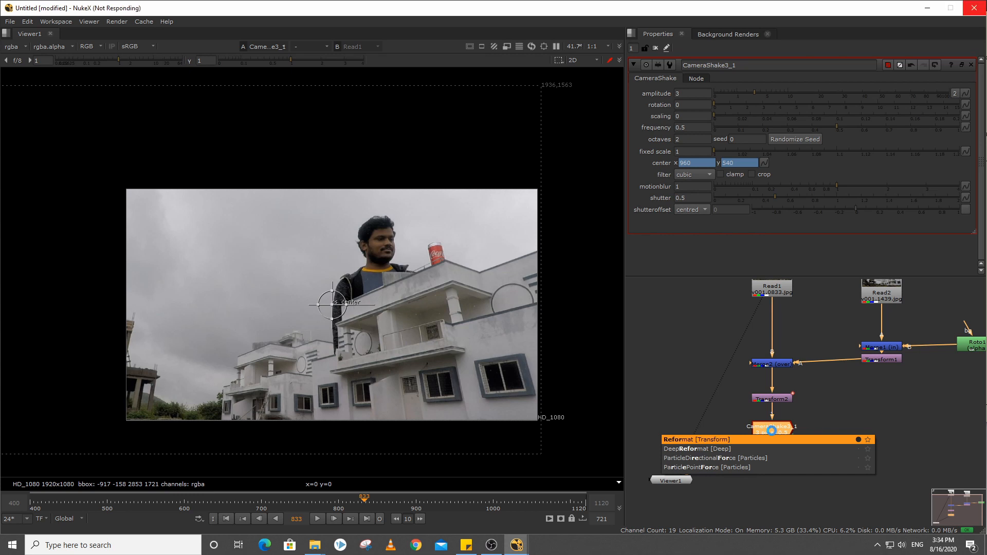
{"action": "key", "text": "Return"}
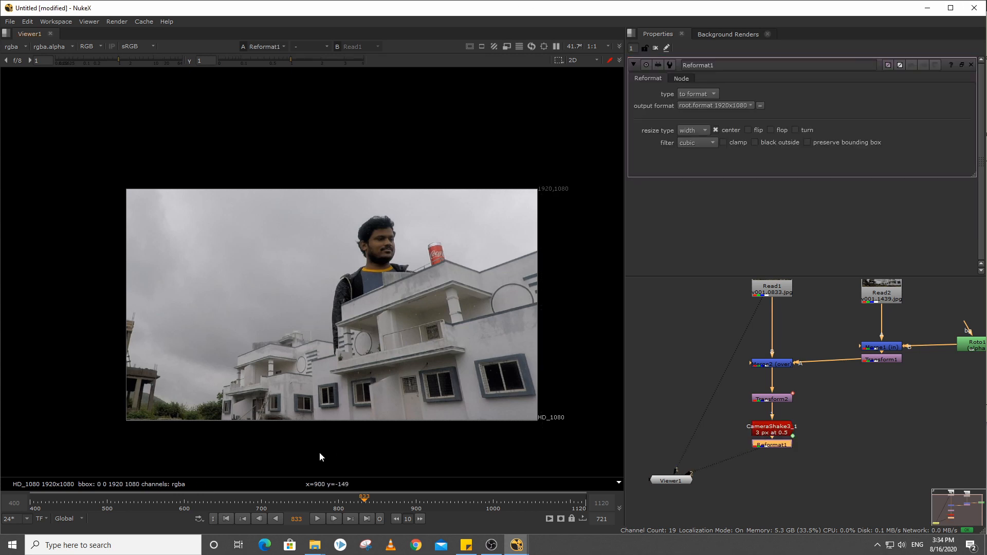
- Play parts of the sequence from frame 646 and from around frame 530 to review the reformatted shake and framing
{"action": "left_click", "coordinate": [219, 499]}
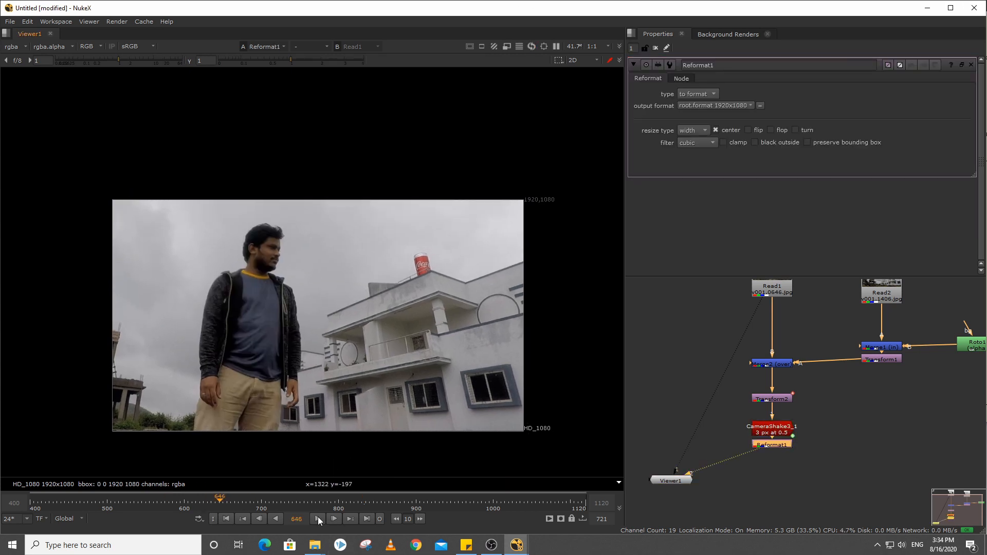
{"action": "left_click", "coordinate": [317, 517]}
{"action": "left_click", "coordinate": [122, 502]}
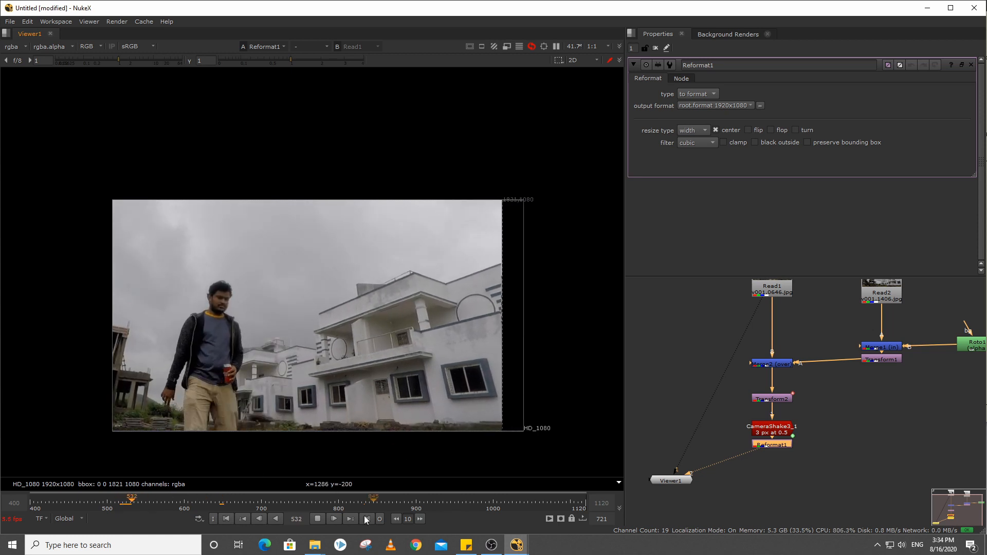
{"action": "left_click", "coordinate": [320, 518]}
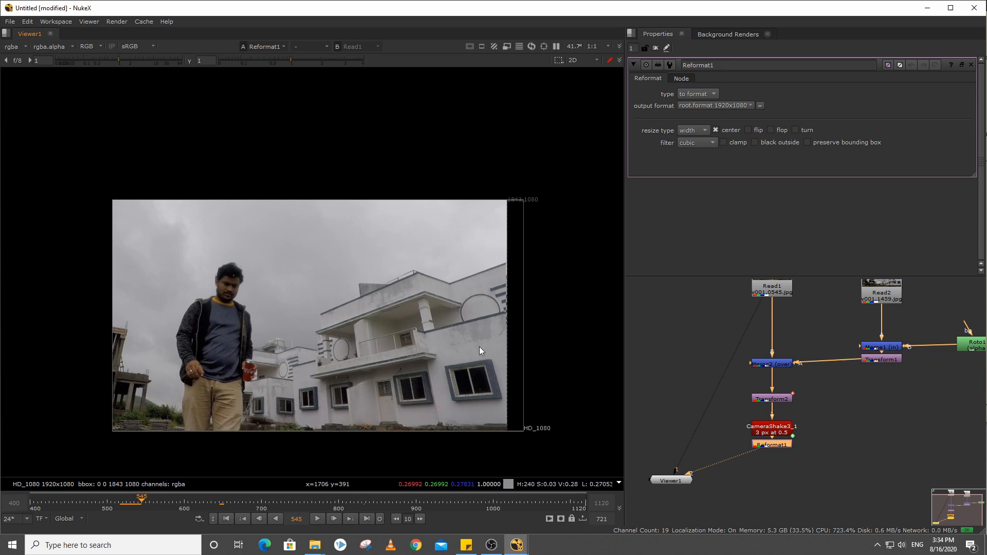
- Open Transform2's properties and set a translate keyframe at frame 600 with x -430, y 104
{"action": "double_click", "coordinate": [778, 399]}
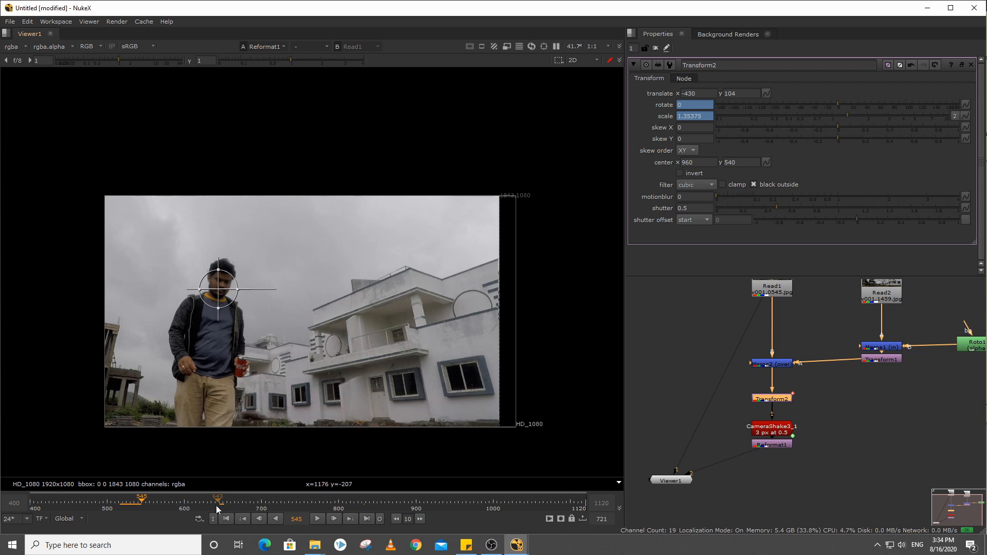
{"action": "left_click", "coordinate": [184, 507]}
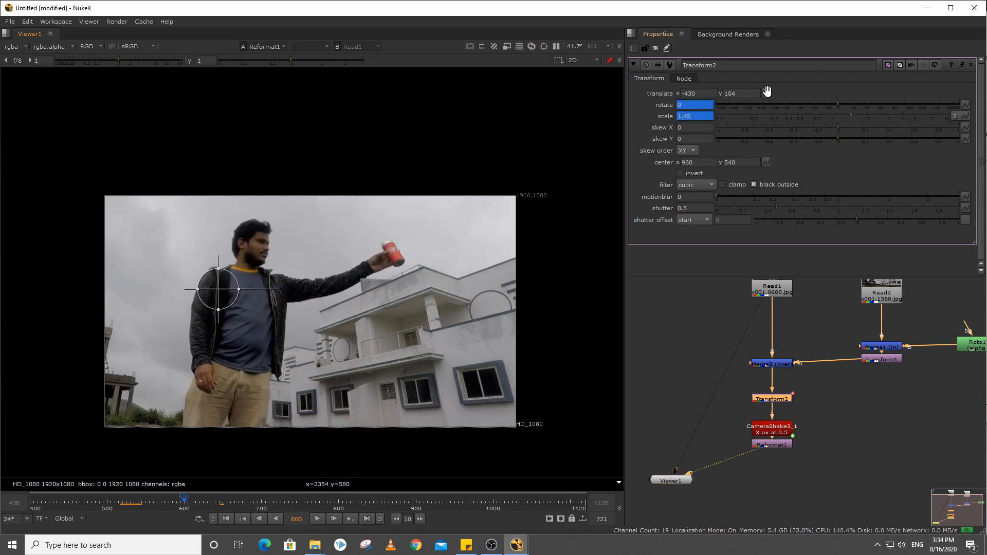
{"action": "left_click", "coordinate": [767, 92]}
{"action": "left_click", "coordinate": [767, 97]}
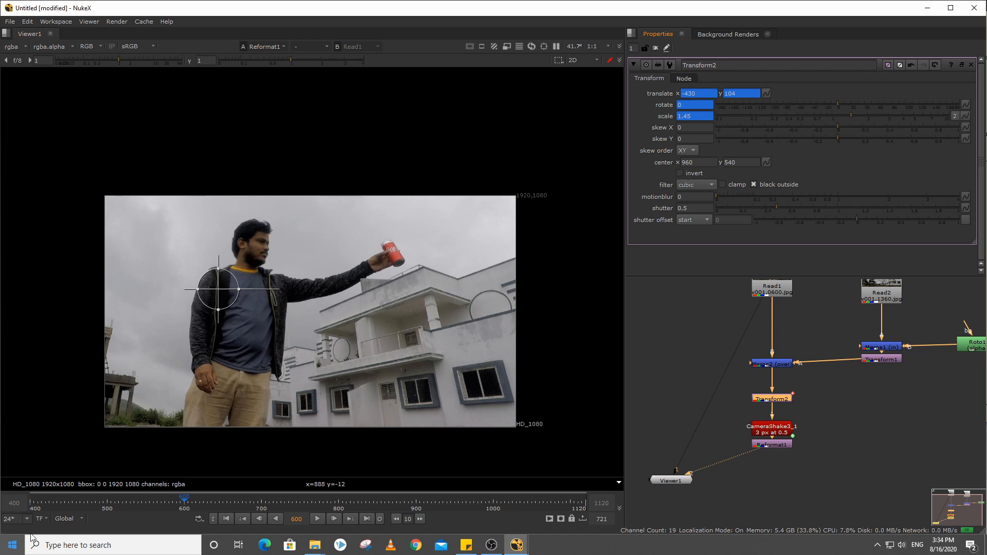
- Go to frame 400 and reposition the composite to translate x -84, y 30 so it fills the frame
{"action": "left_click", "coordinate": [29, 506]}
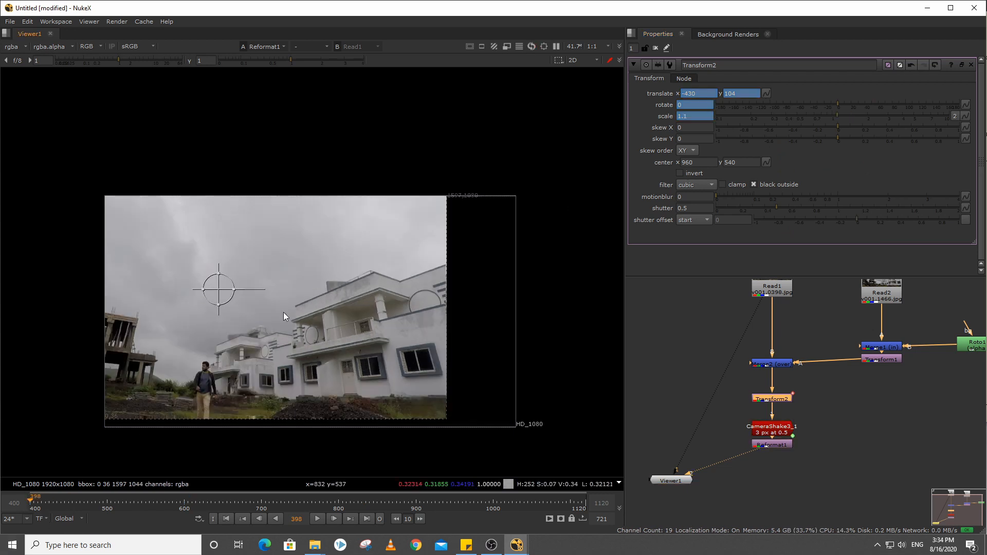
{"action": "middle_click_drag", "start_coordinate": [306, 323], "coordinate": [304, 322]}
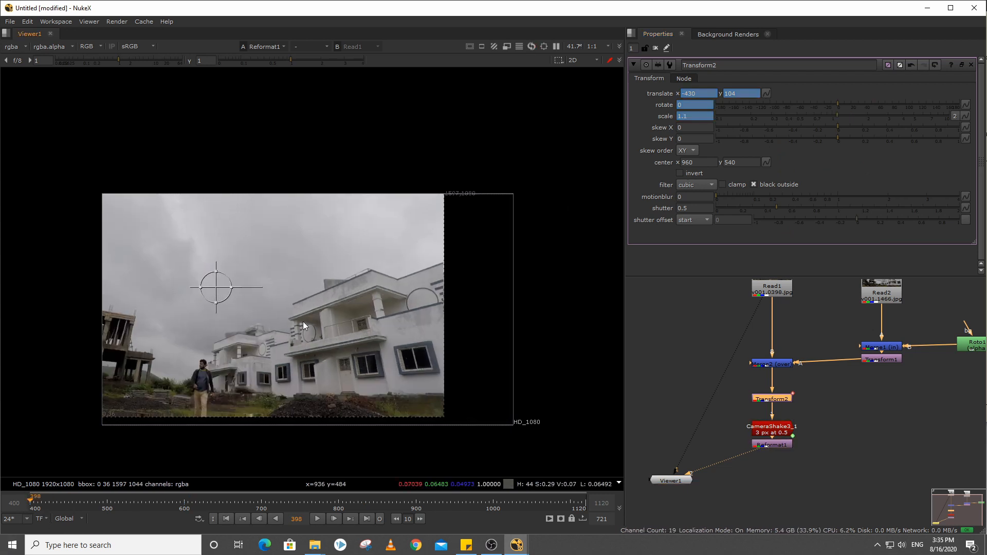
{"action": "key", "text": "Right"}
{"action": "key", "text": "Right"}
{"action": "key", "text": "Right"}
{"action": "key", "text": "Left"}
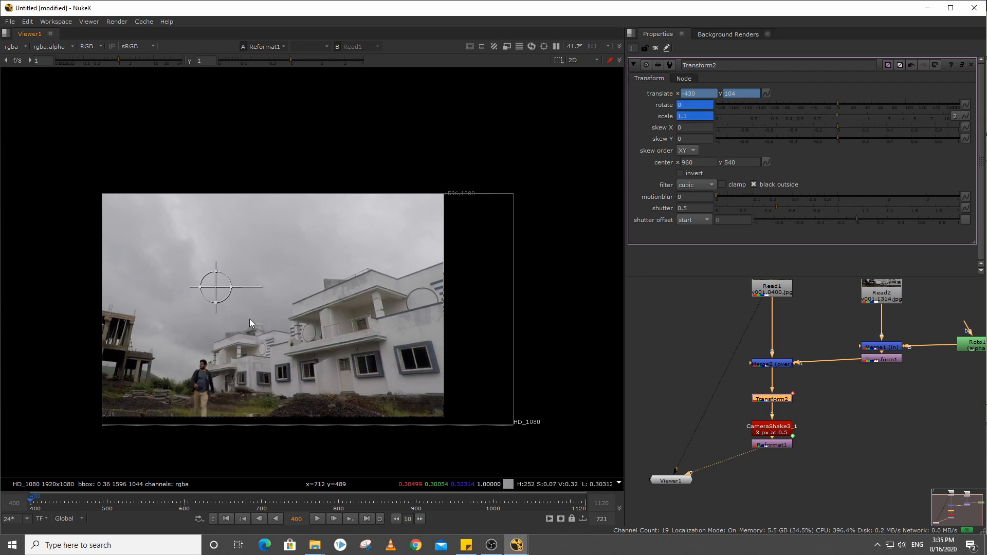
{"action": "left_click_drag", "start_coordinate": [212, 286], "coordinate": [287, 303]}
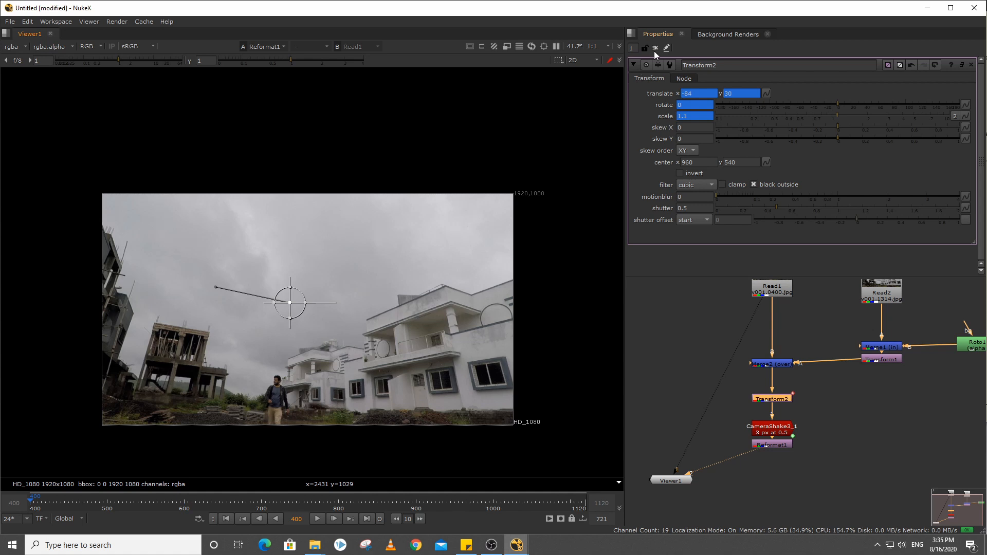
- Close the node properties and play and scrub through the sequence to review the animated reframing
{"action": "left_click", "coordinate": [654, 49]}
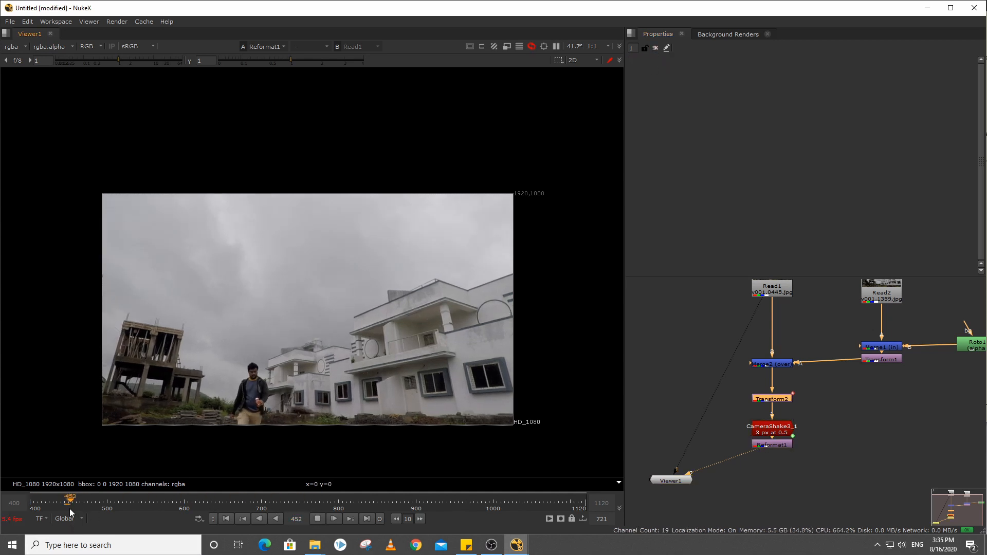
{"action": "left_click_drag", "start_coordinate": [70, 509], "coordinate": [463, 492]}
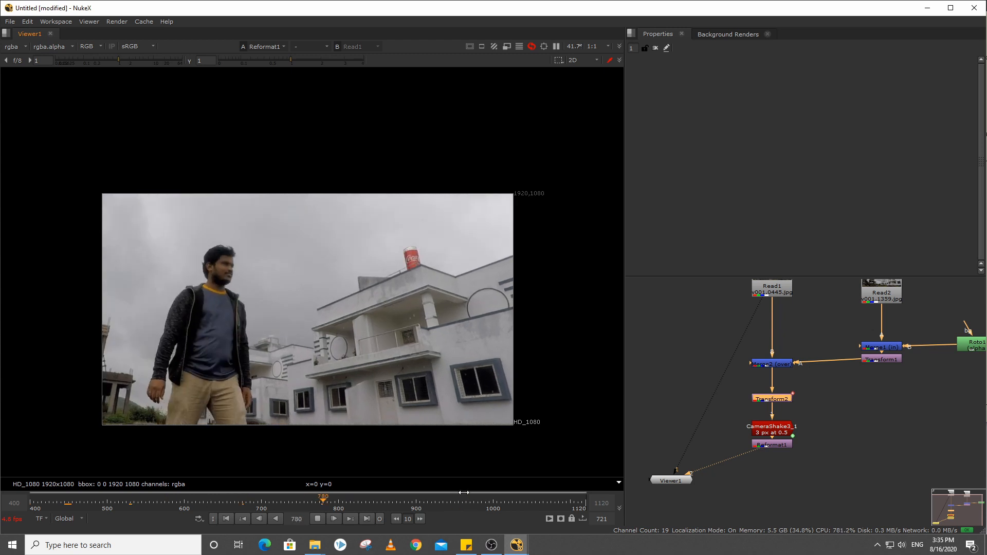